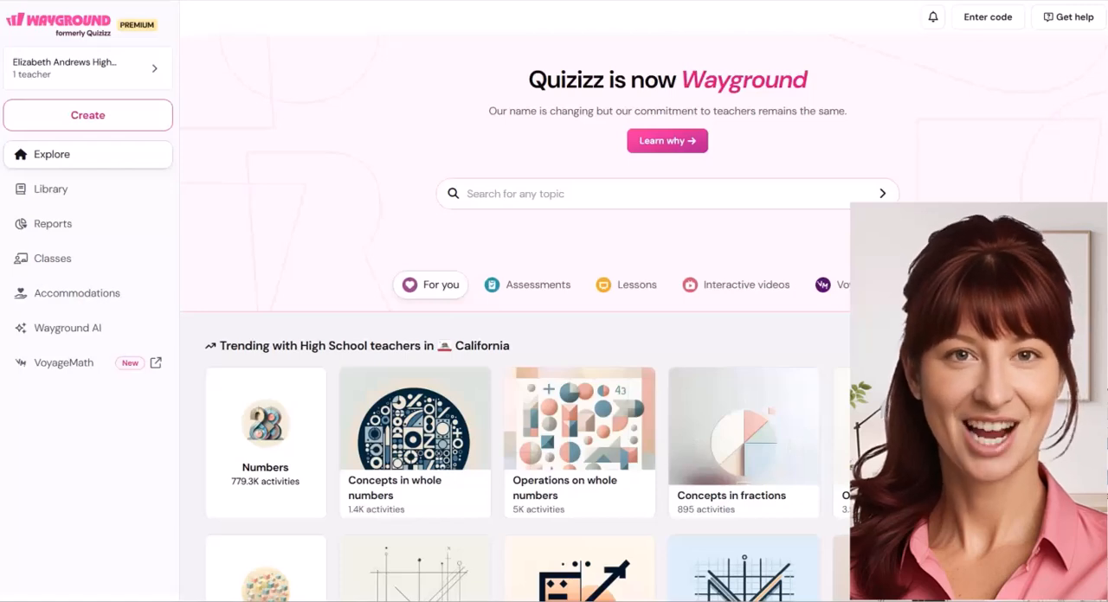
# Start creating a new interactive video activity that uses a YouTube video as its source
pyautogui.click(82, 117)
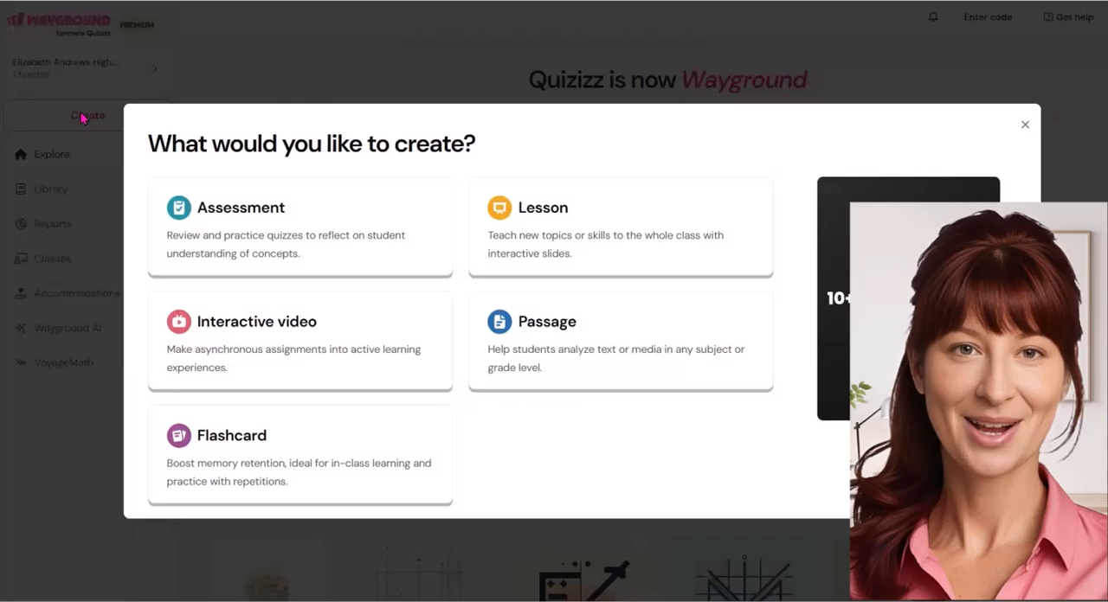
pyautogui.click(297, 323)
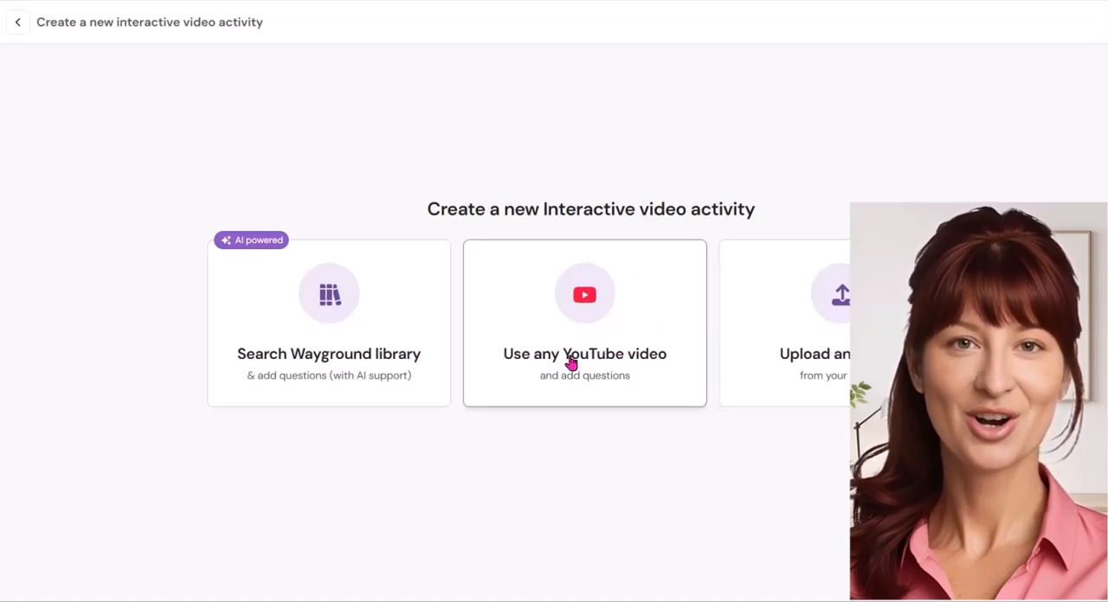
pyautogui.click(588, 313)
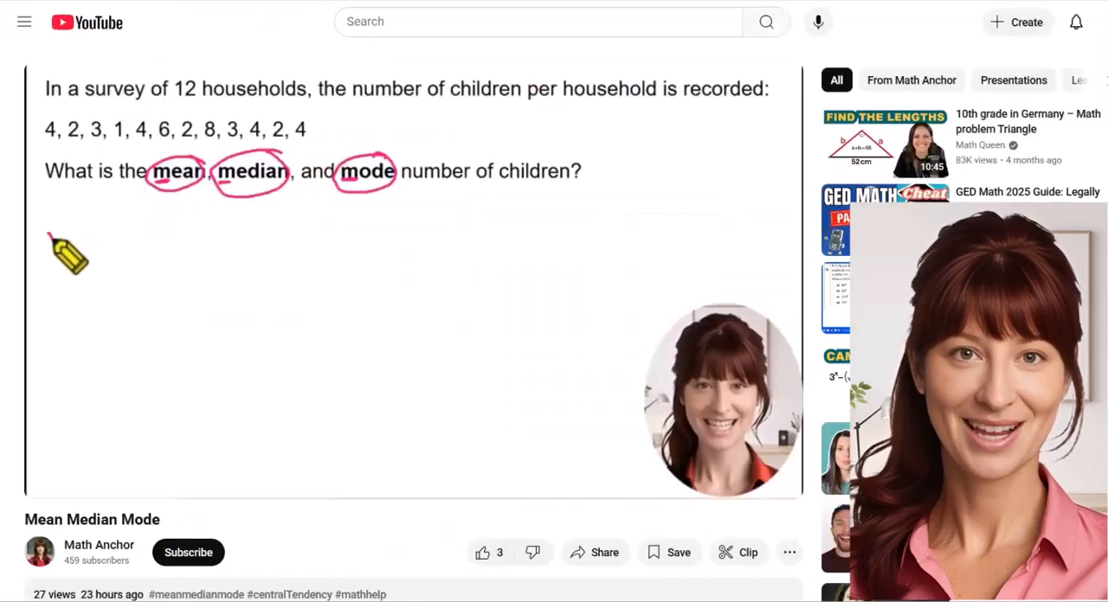
# Copy the link of the YouTube video "Mean Median Mode", load it into the interactive video activity and proceed without trimming
pyautogui.rightClick(298, 0)
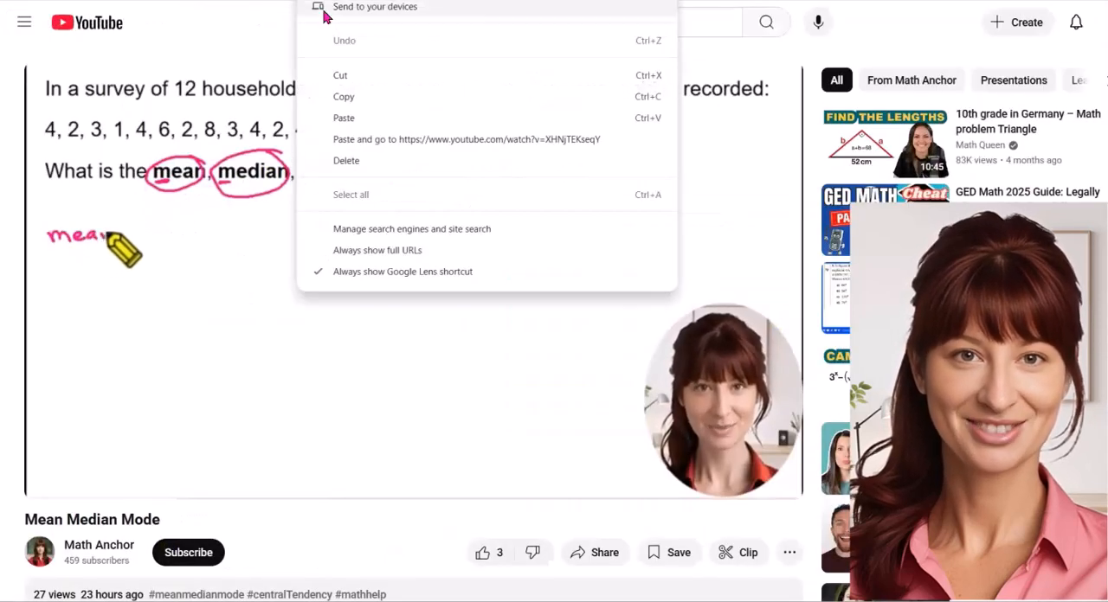
pyautogui.click(344, 97)
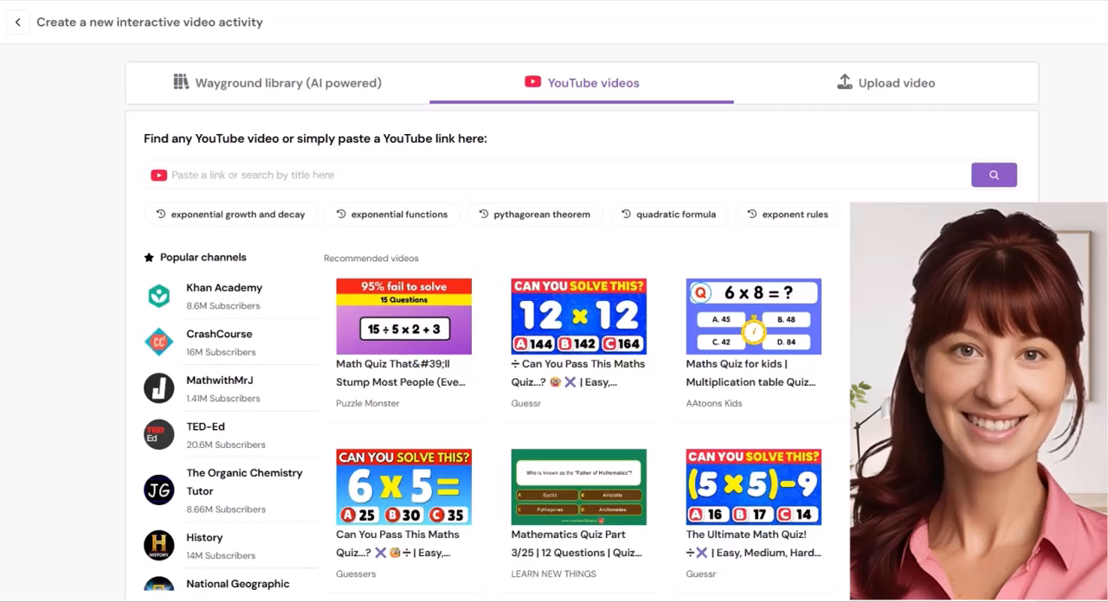
pyautogui.click(219, 177)
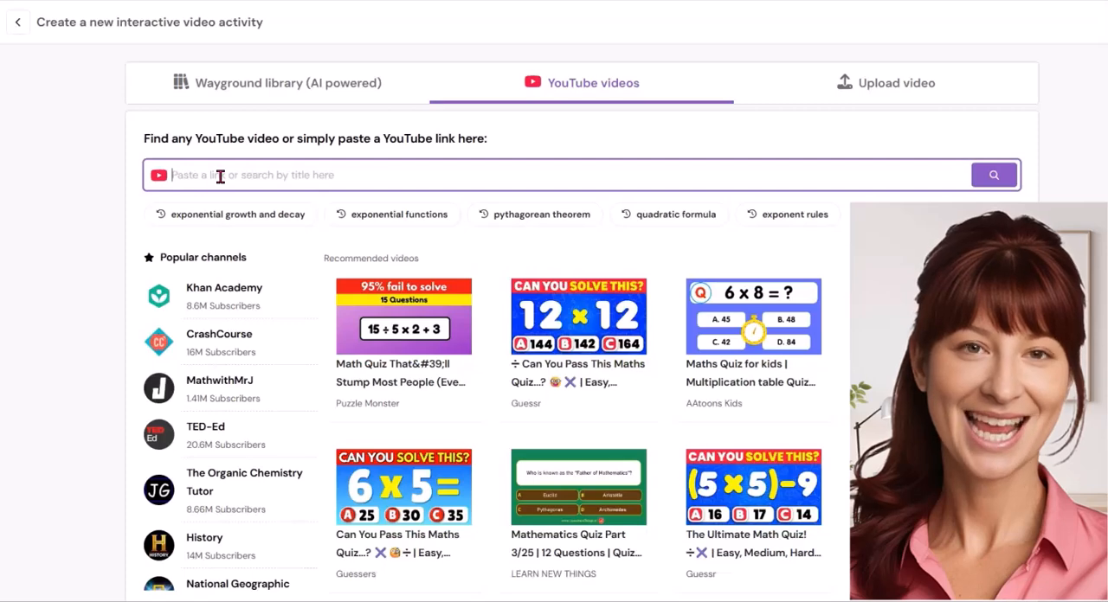
pyautogui.rightClick(220, 176)
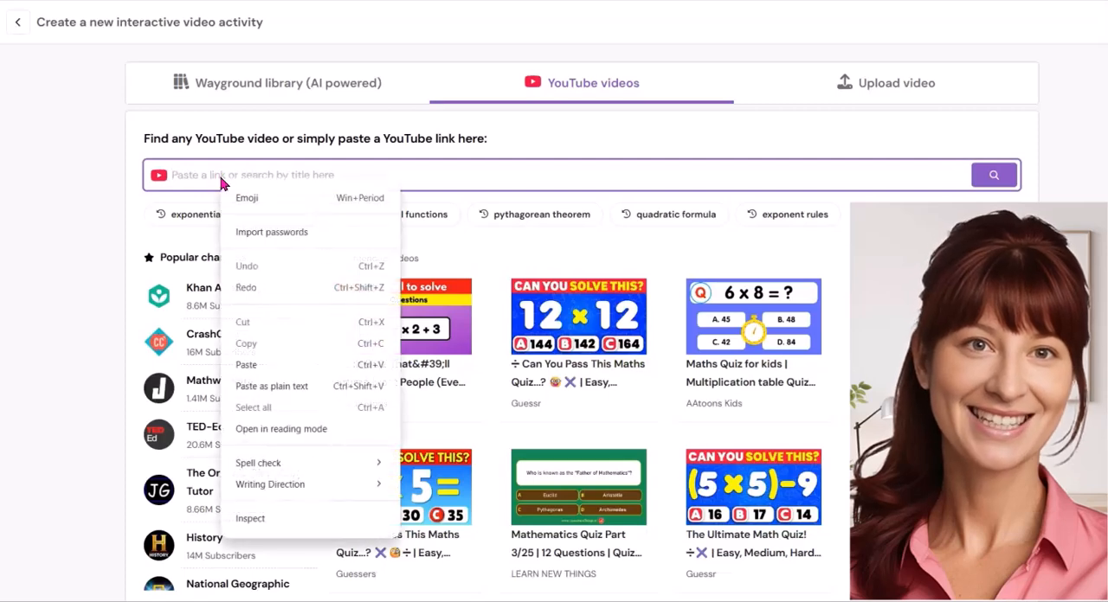
pyautogui.click(249, 365)
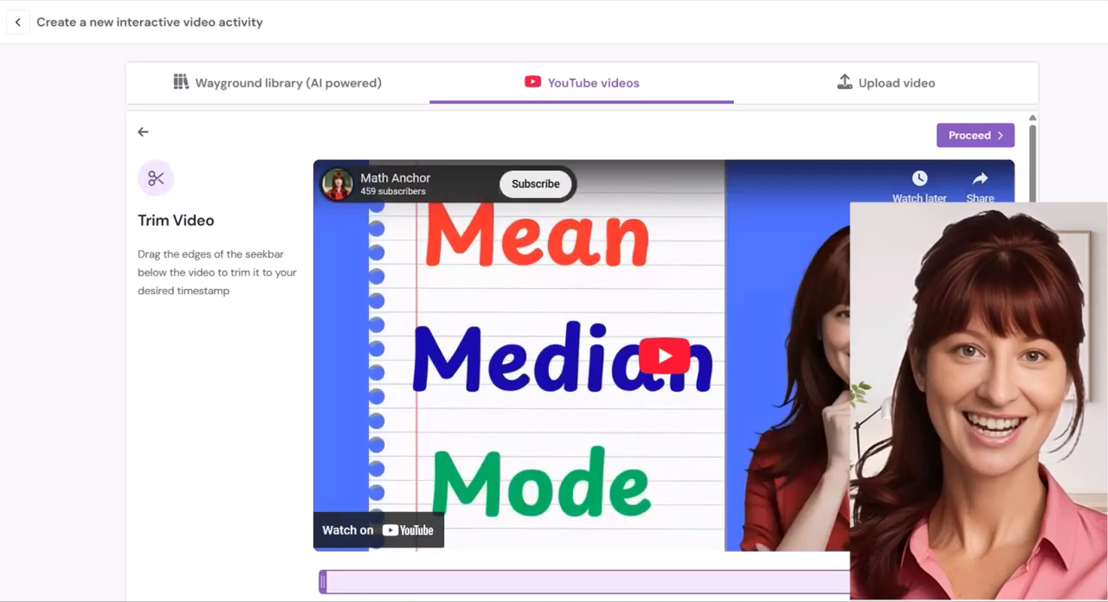
pyautogui.click(988, 138)
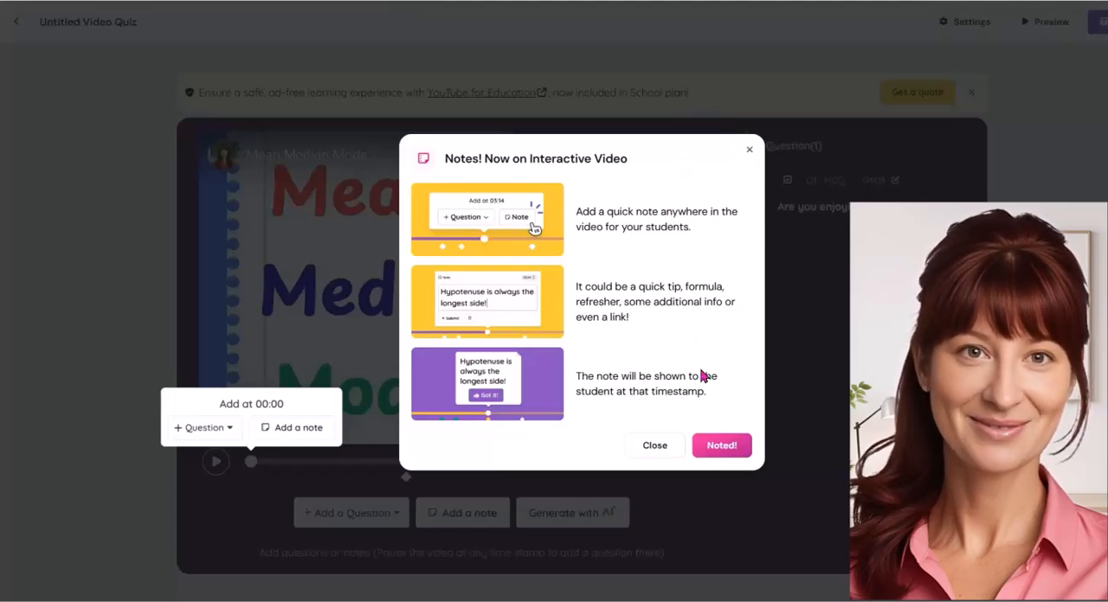
# Dismiss the introduction to notes and generate questions for the video with AI
pyautogui.click(719, 447)
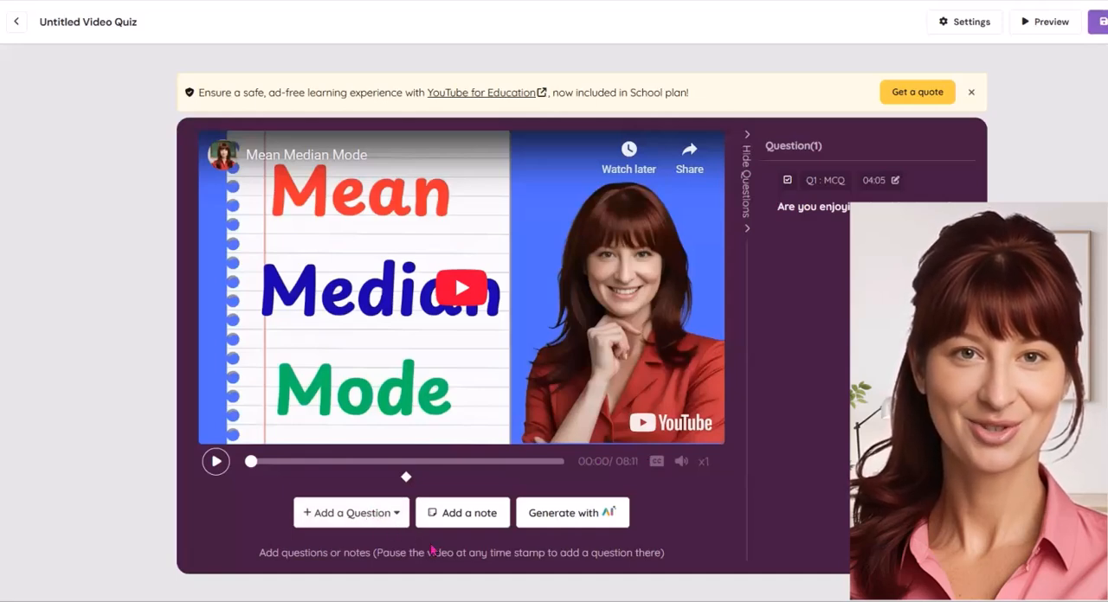
pyautogui.click(576, 515)
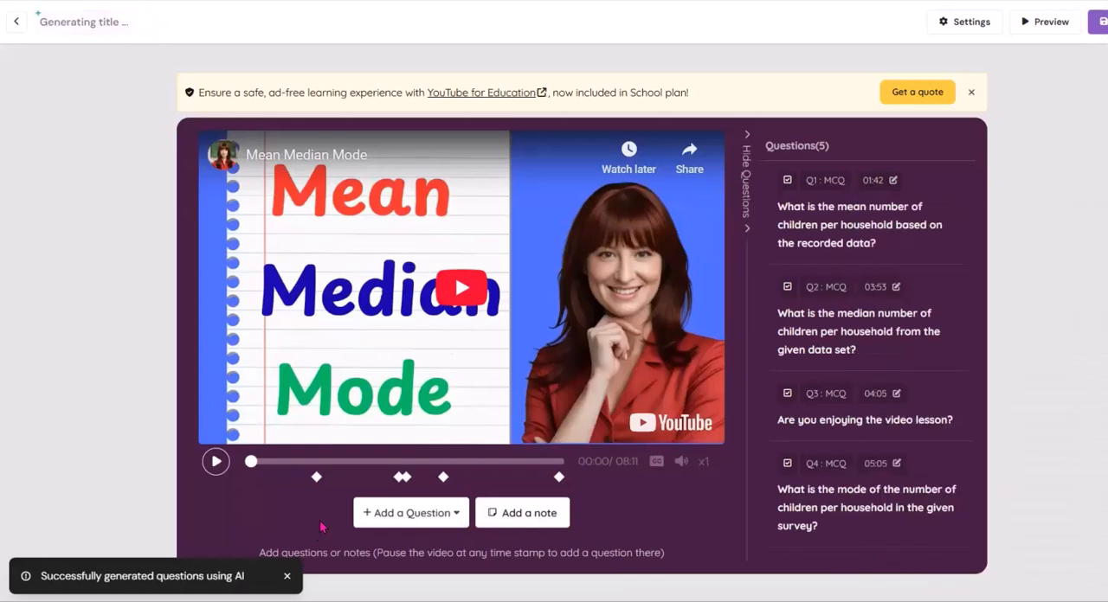
# Check the generated questions along the timeline and review the answer options of the mean-number-of-children question in its editor
pyautogui.moveTo(401, 474)
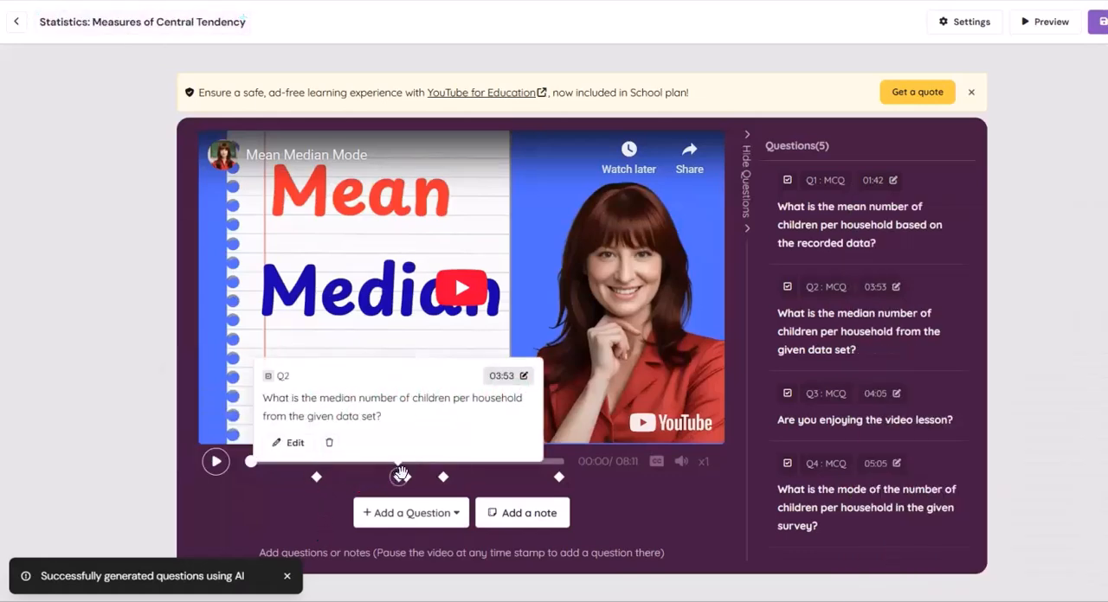
pyautogui.moveTo(444, 477)
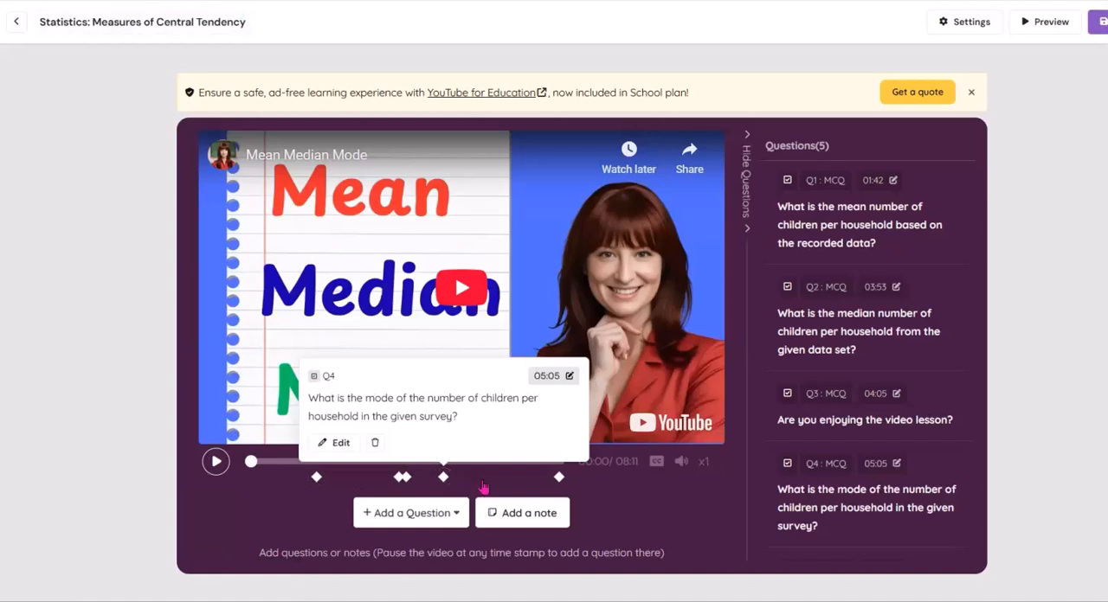
pyautogui.moveTo(561, 478)
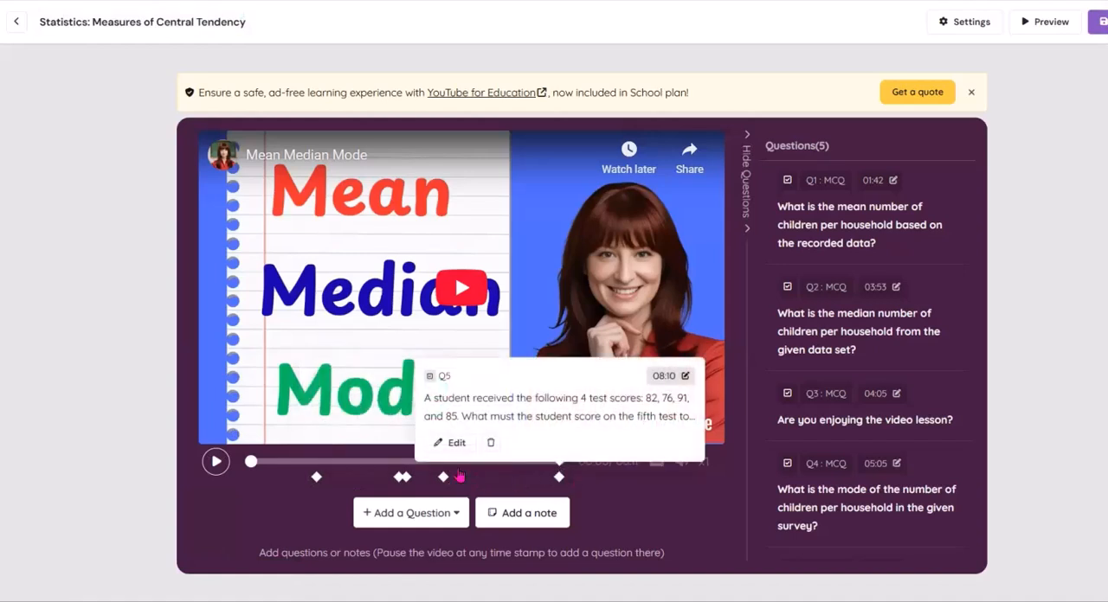
pyautogui.moveTo(317, 476)
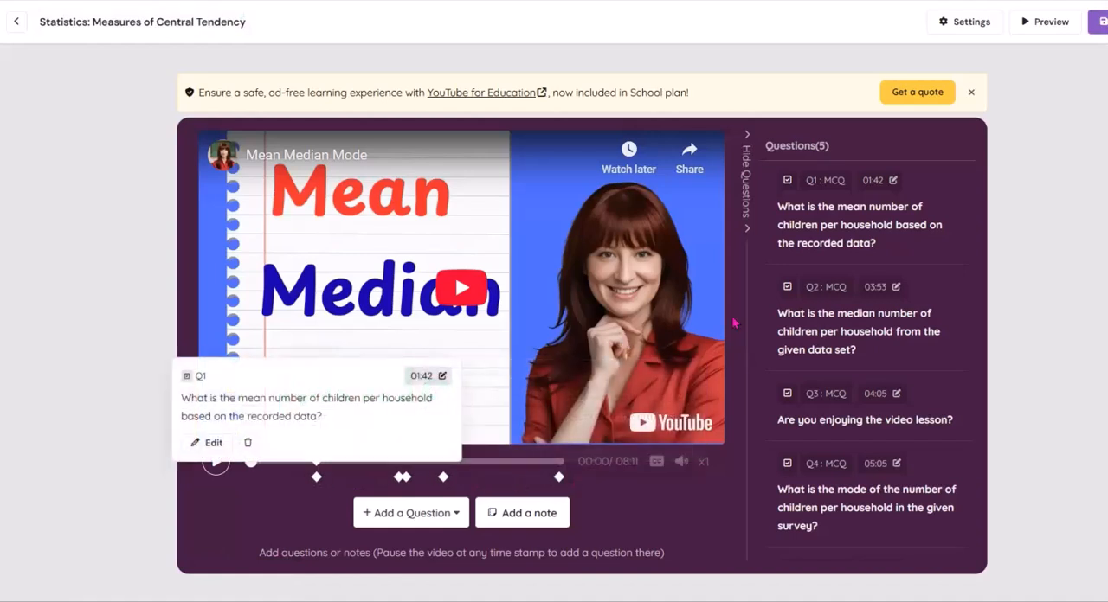
pyautogui.click(839, 232)
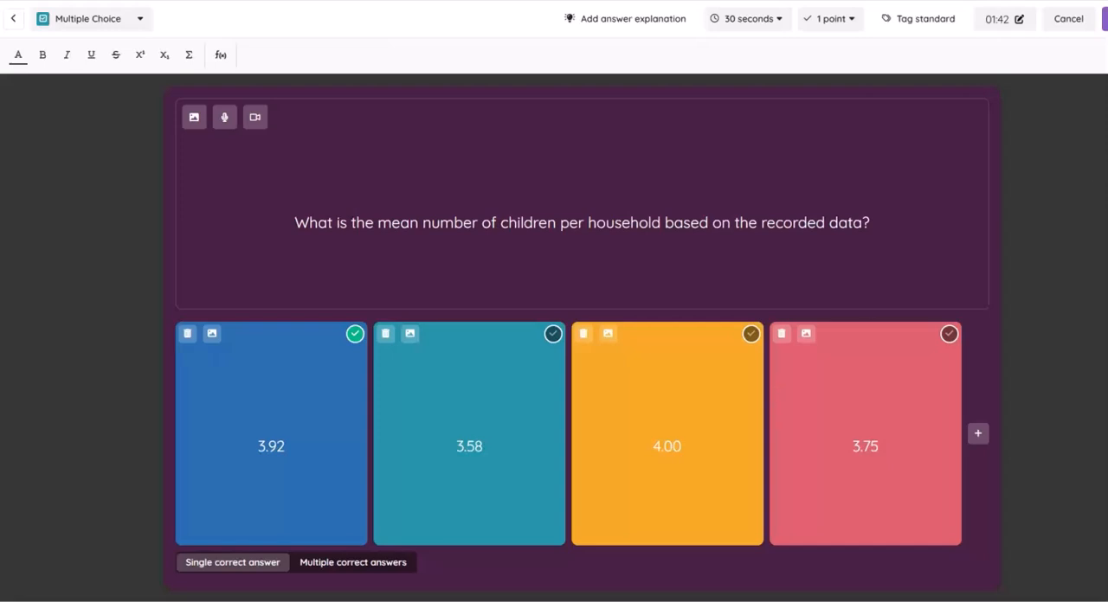
pyautogui.click(1104, 19)
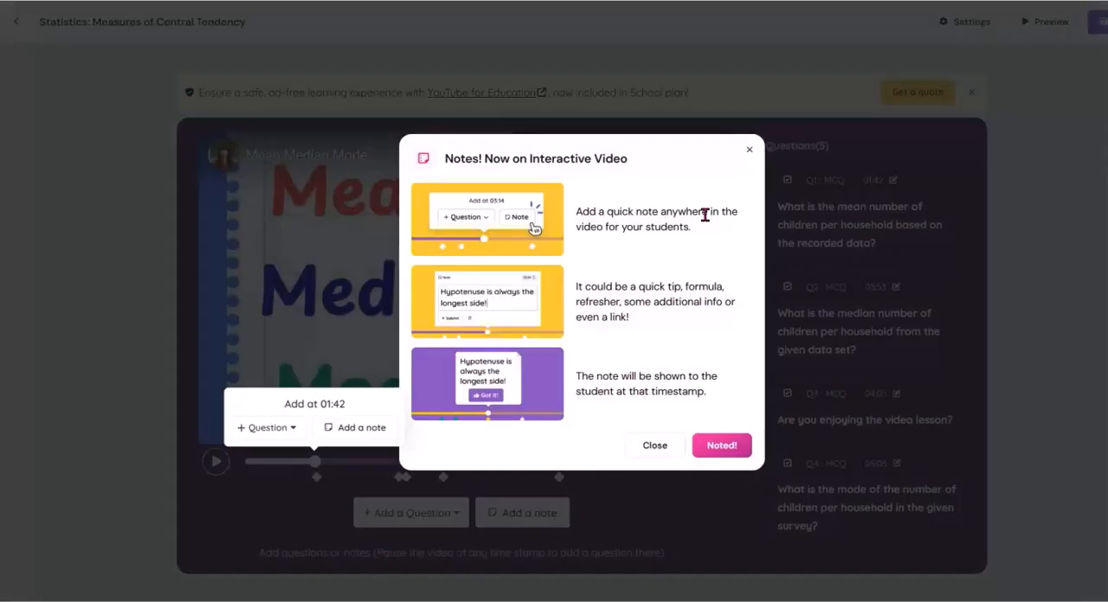
pyautogui.click(748, 151)
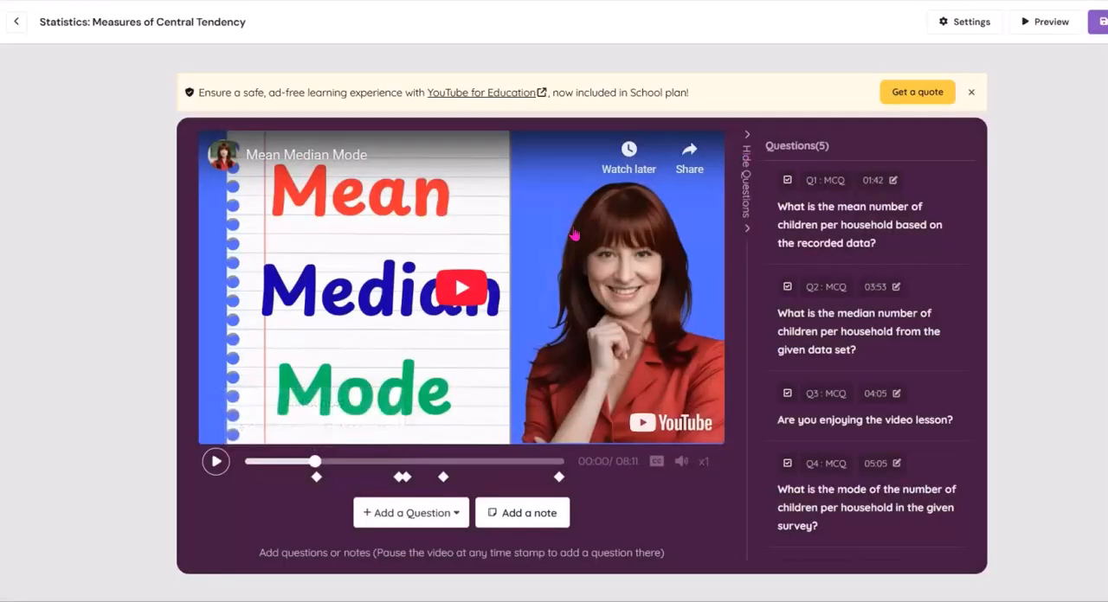
# Add a multiple-choice question at 03:01 in the video with the text "What is the median of a data set?"
pyautogui.moveTo(845, 317)
pyautogui.moveTo(559, 478)
pyautogui.click(364, 464)
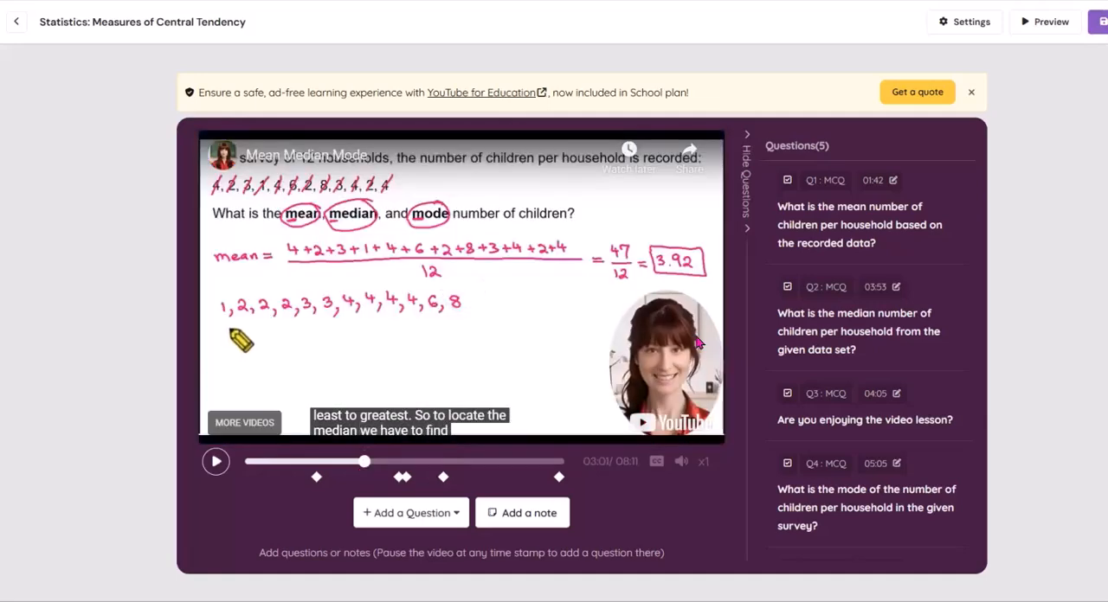
pyautogui.click(437, 521)
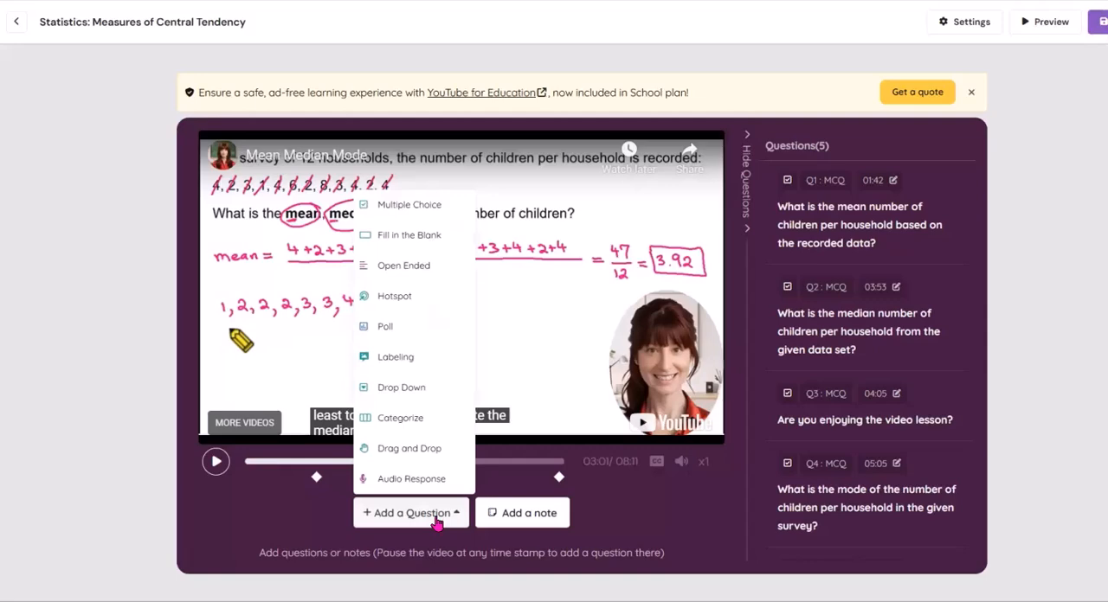
pyautogui.click(424, 209)
pyautogui.click(492, 204)
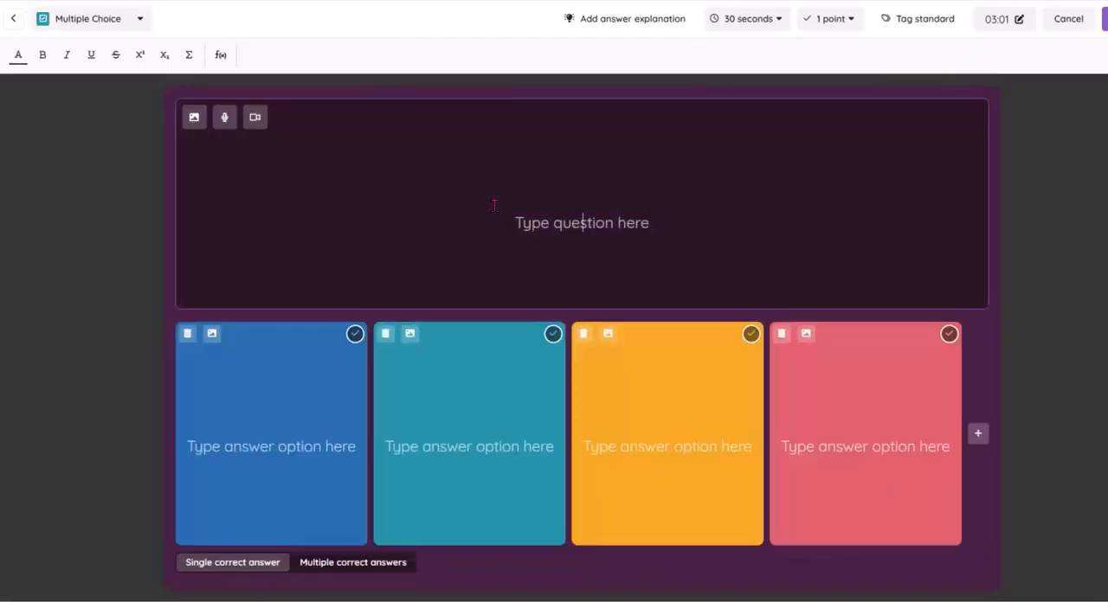
pyautogui.write('What is th')
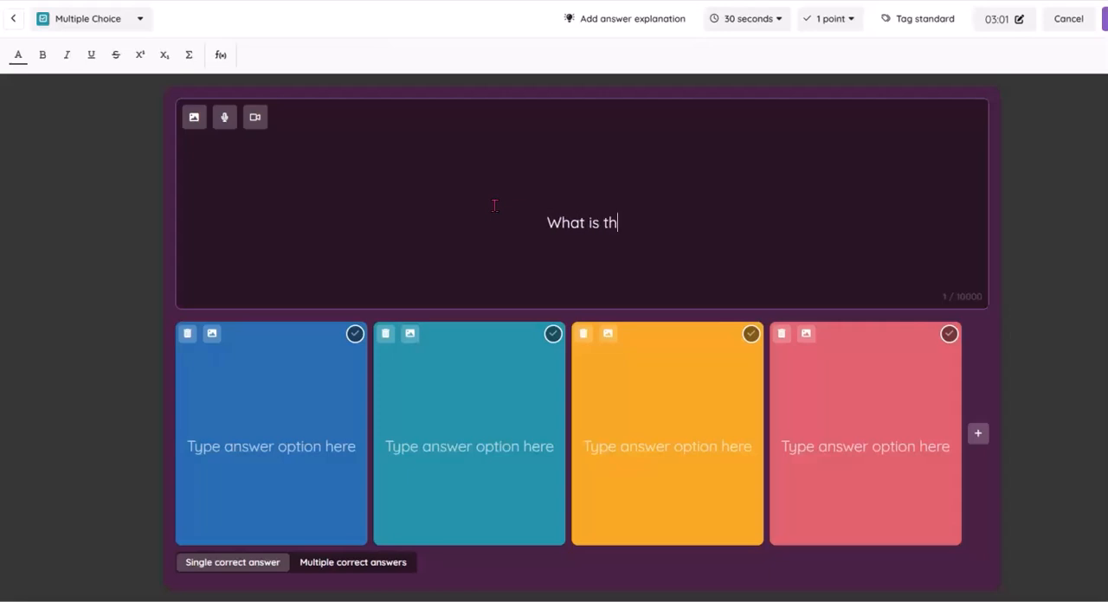
pyautogui.write('e median ')
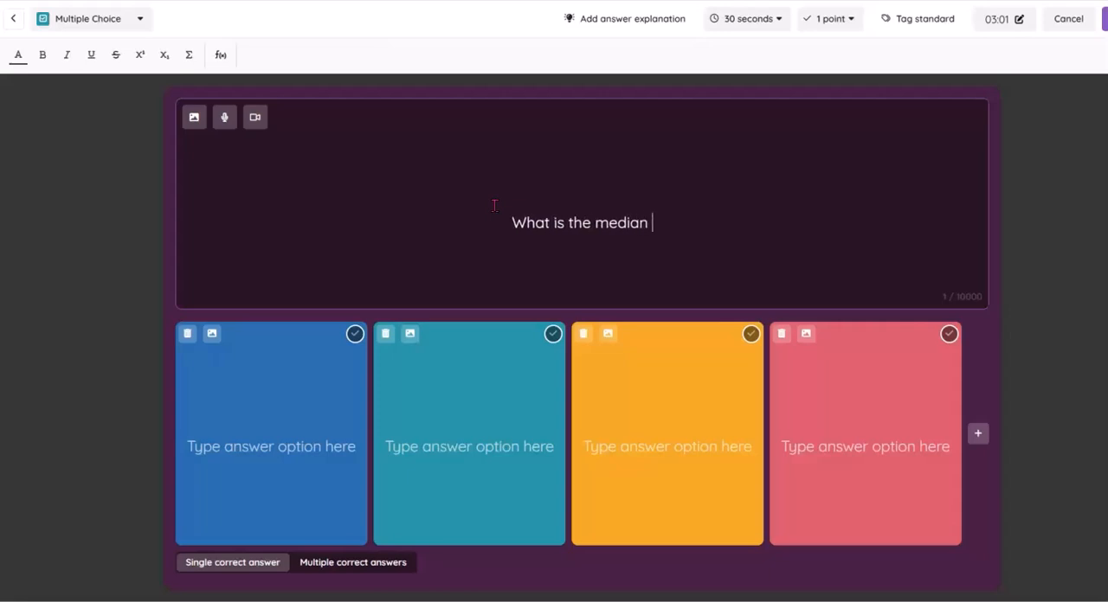
pyautogui.write('of a da')
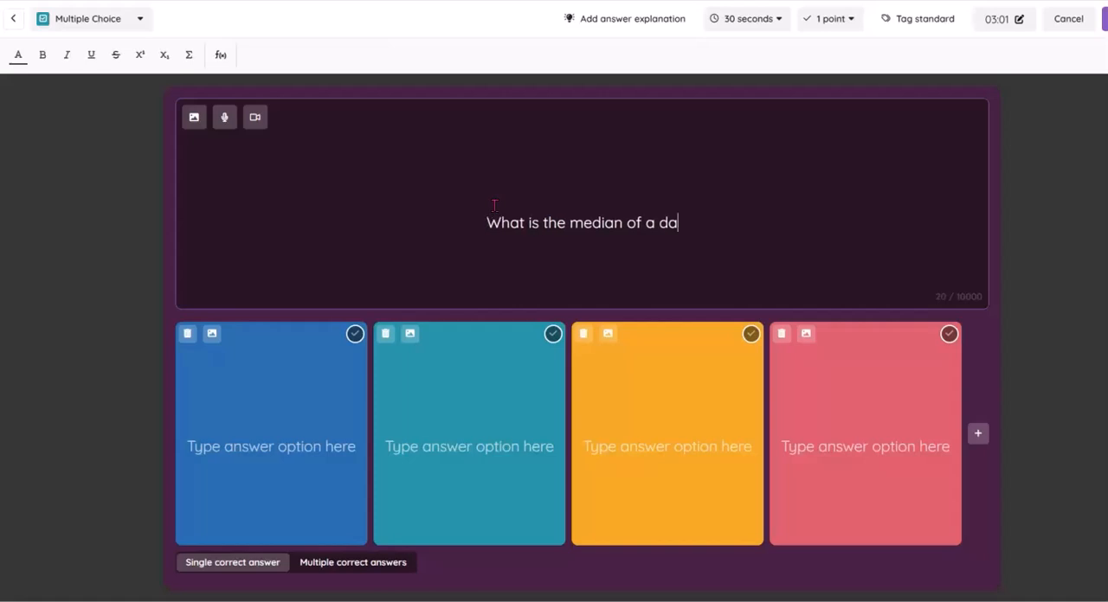
pyautogui.write('ta set?')
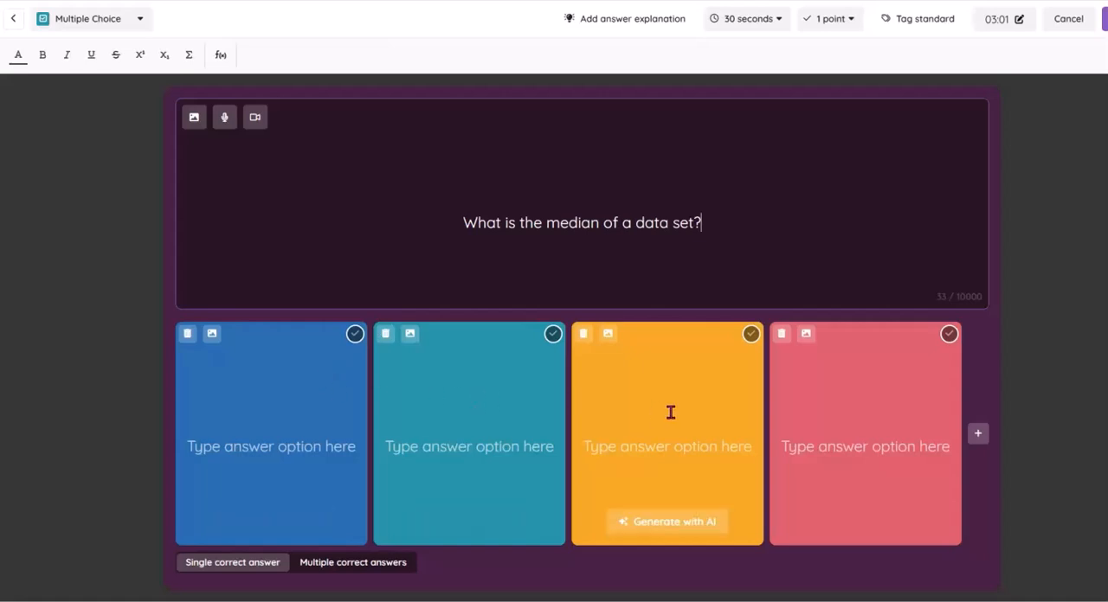
# Generate the answer options for the median question with AI and save the question to the video
pyautogui.click(345, 370)
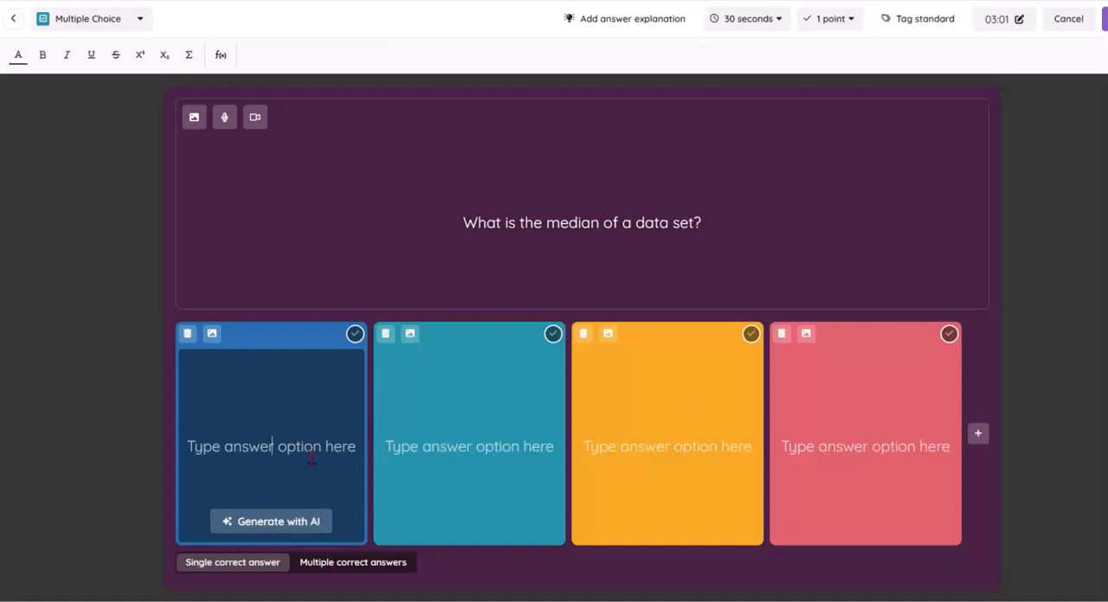
pyautogui.click(293, 523)
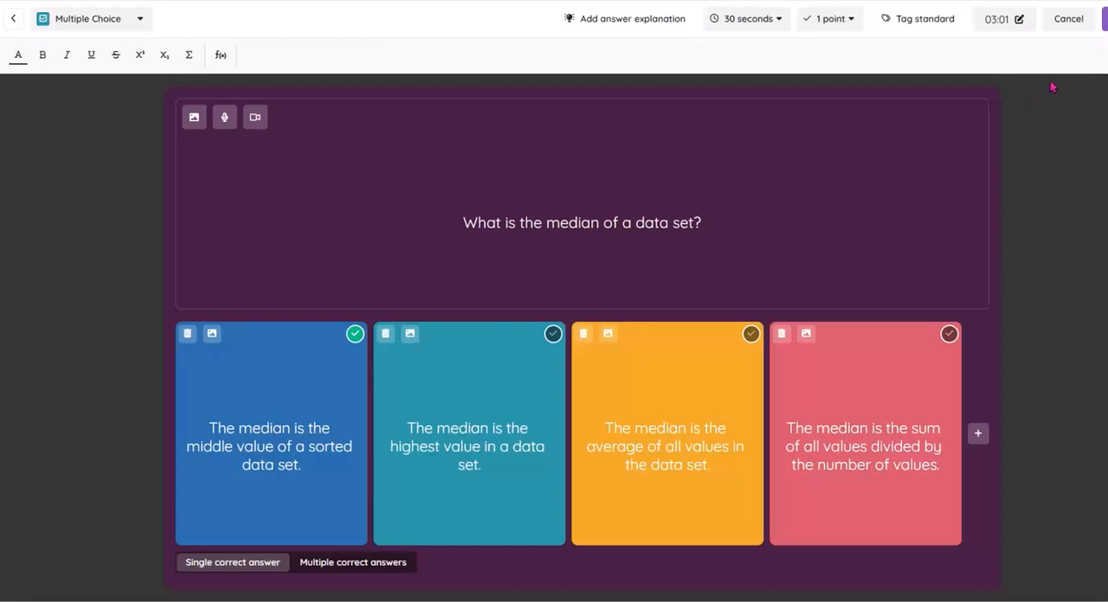
pyautogui.click(1104, 18)
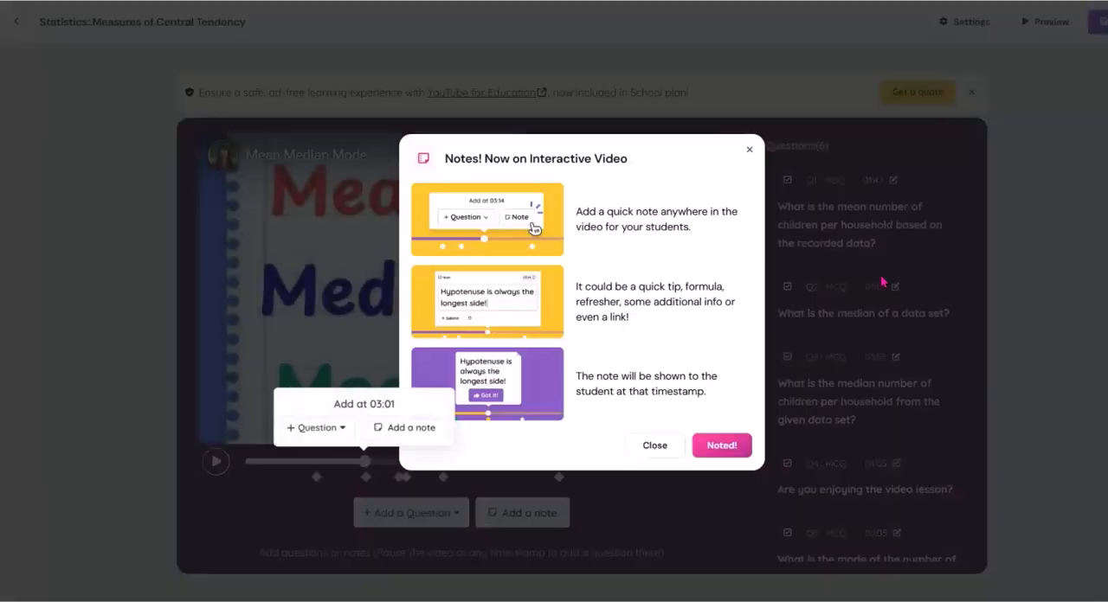
pyautogui.click(723, 446)
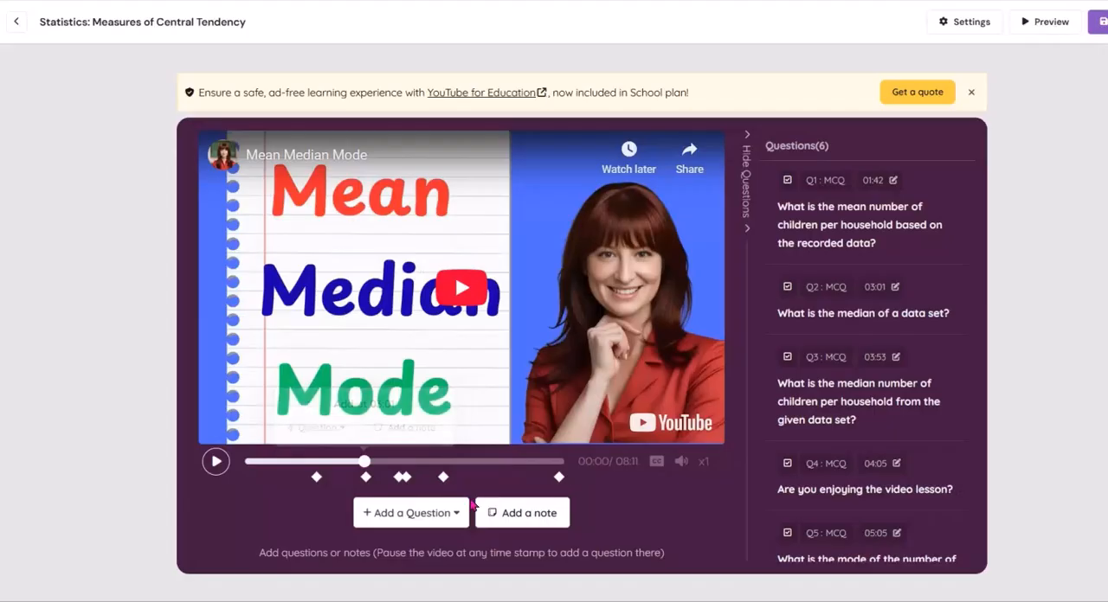
# Start a new multiple-choice question at 06:40 in the video
pyautogui.moveTo(365, 476)
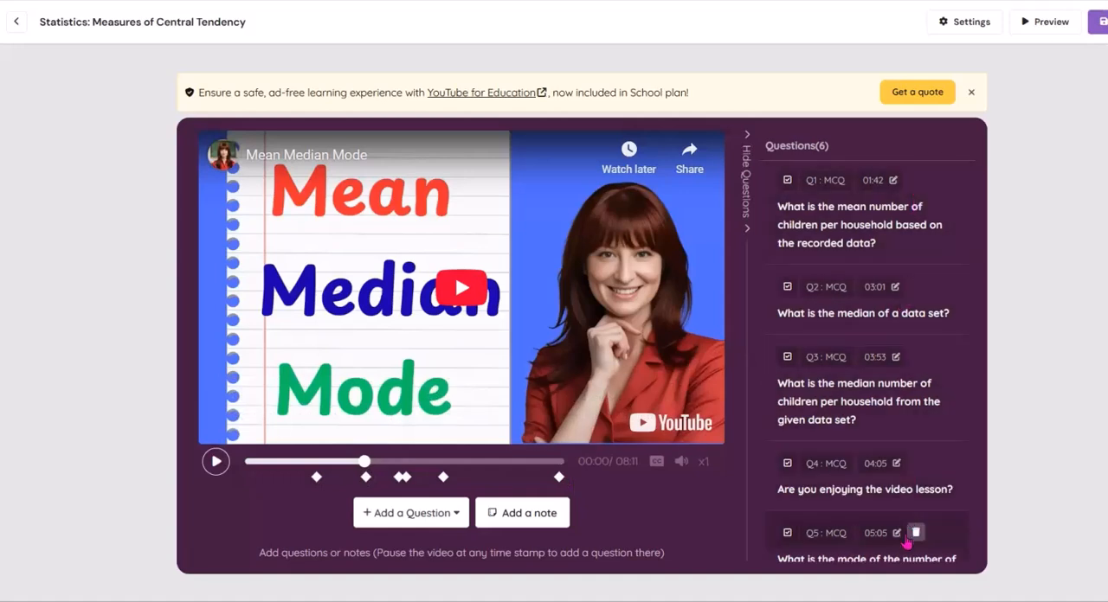
pyautogui.click(502, 463)
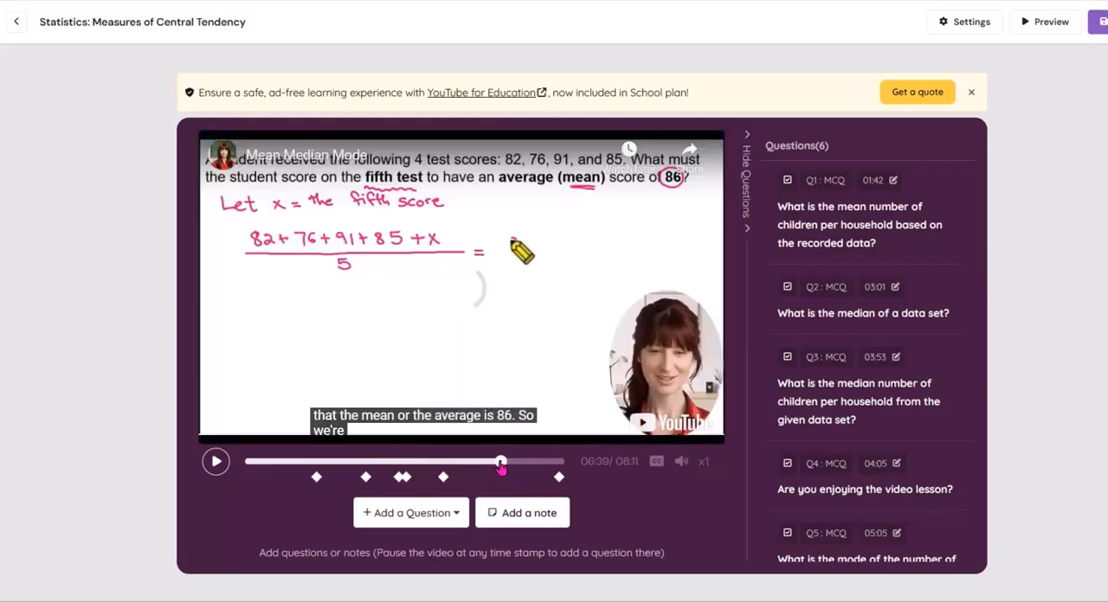
pyautogui.click(509, 325)
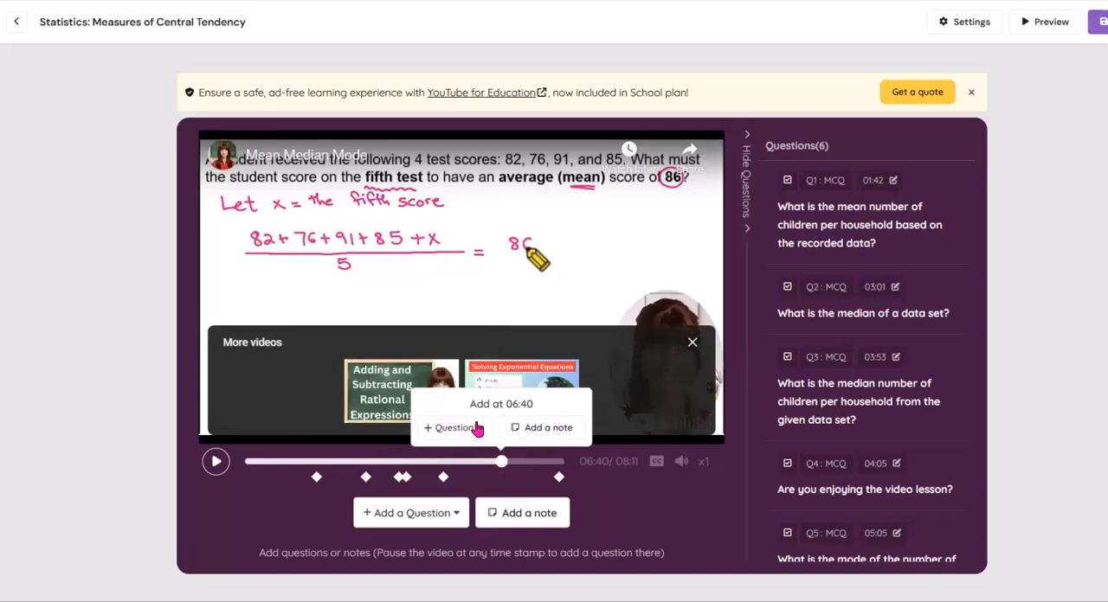
pyautogui.click(427, 514)
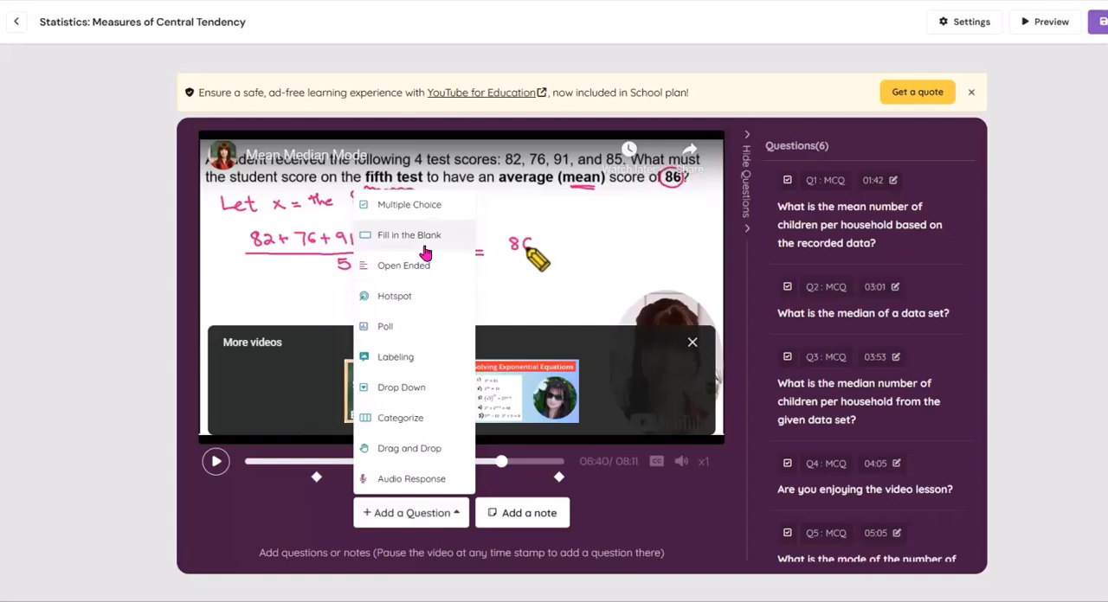
pyautogui.click(424, 208)
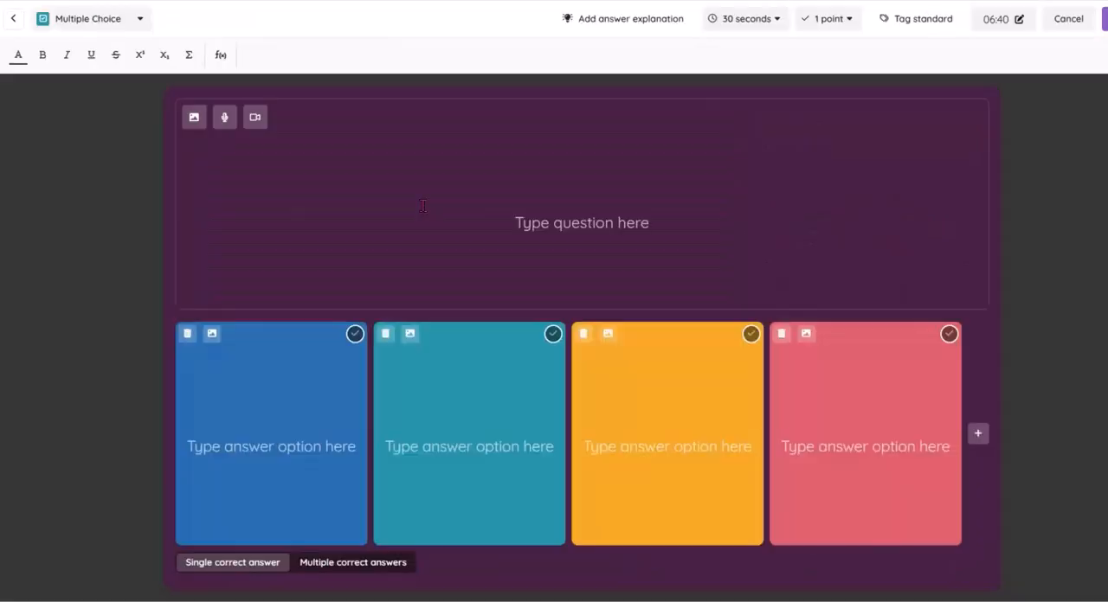
# Enter "What is the mode?" as the question text and generate its answer options with AI
pyautogui.click(548, 229)
pyautogui.write('W')
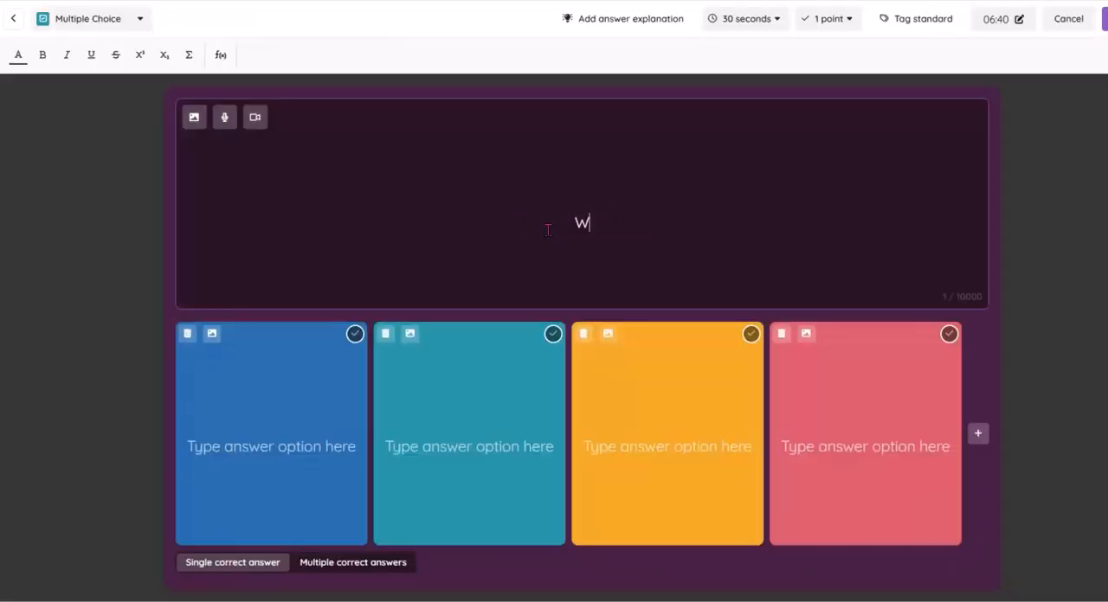
pyautogui.write('hat is the mode')
pyautogui.press('BackSpace')
pyautogui.write('?')
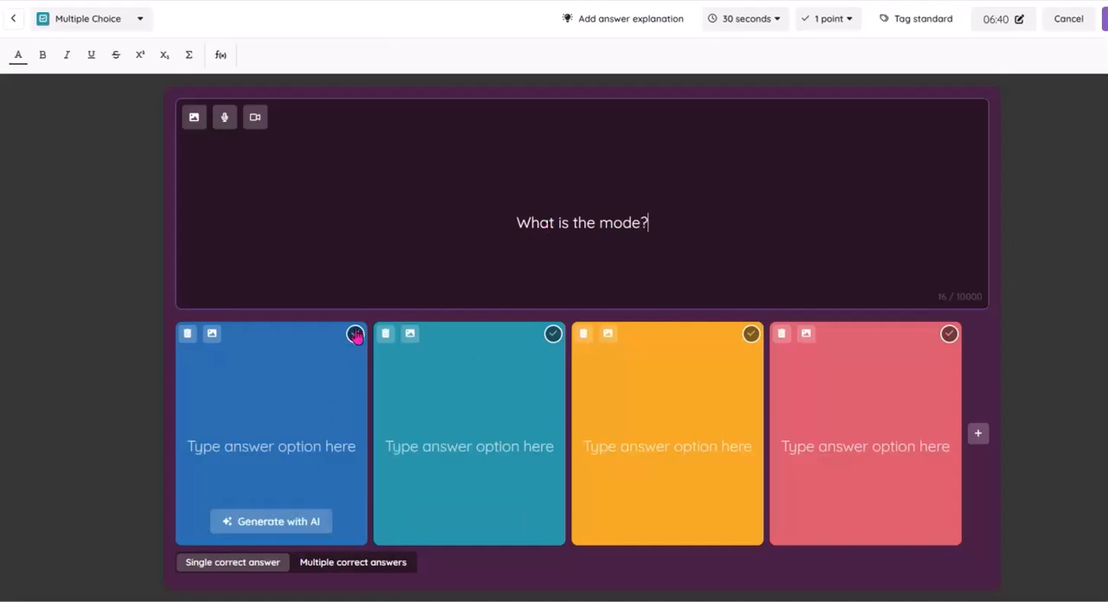
pyautogui.click(277, 522)
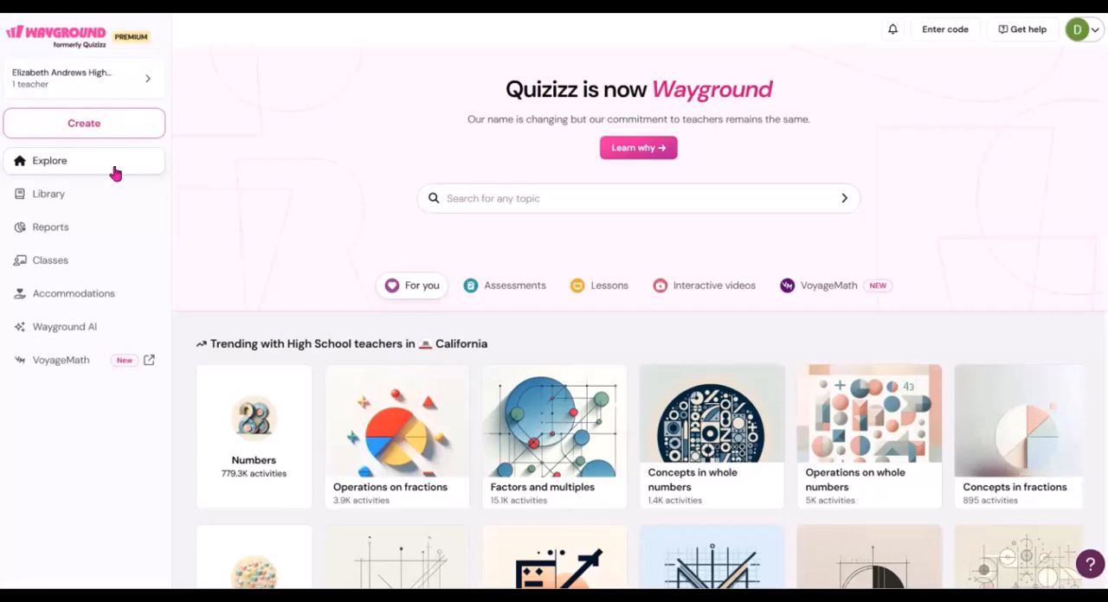
# Find the Statistics: Measures of Central Tendency video quiz in the library and preview it as a student
pyautogui.click(47, 196)
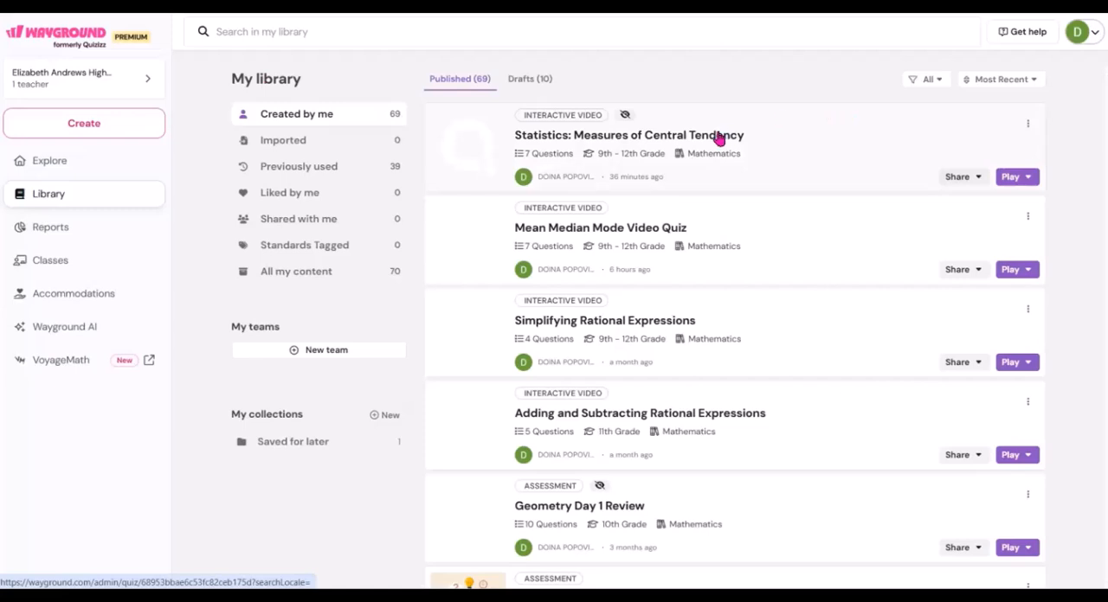
pyautogui.click(1014, 177)
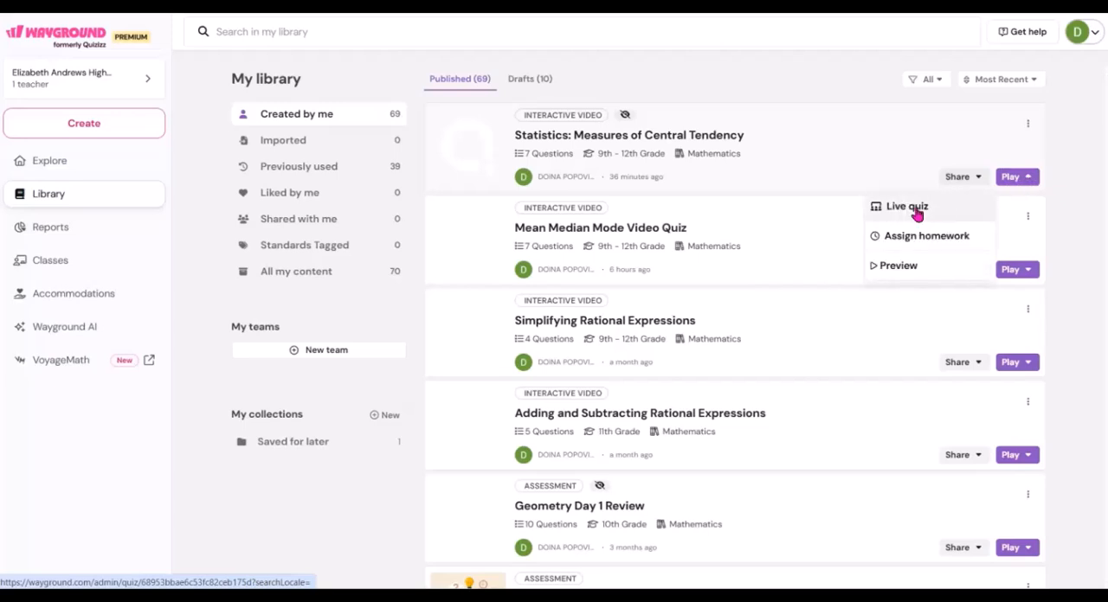
pyautogui.click(899, 267)
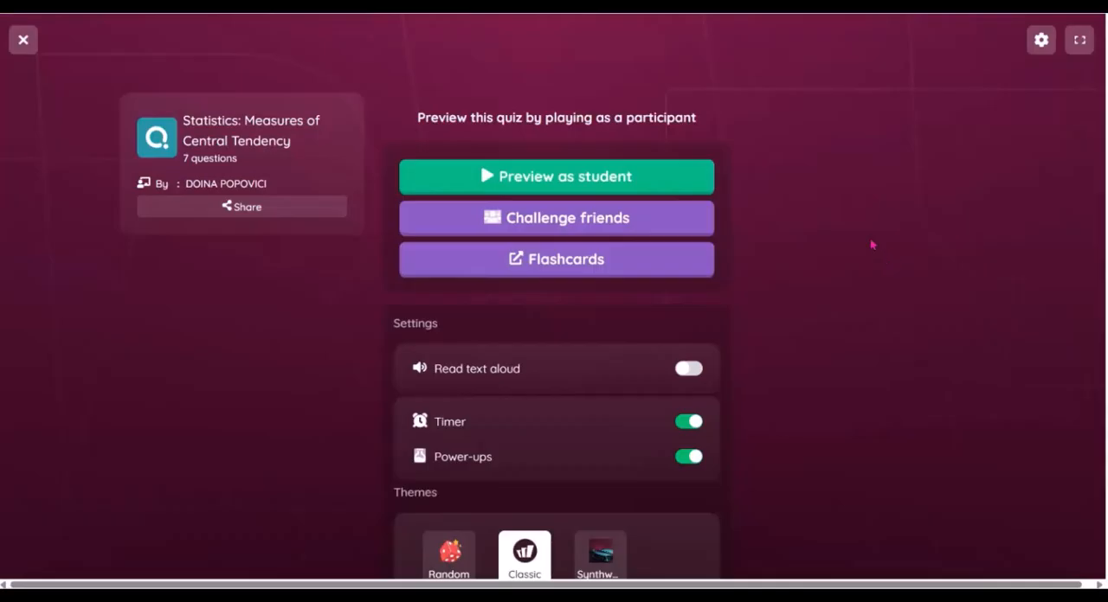
pyautogui.click(622, 177)
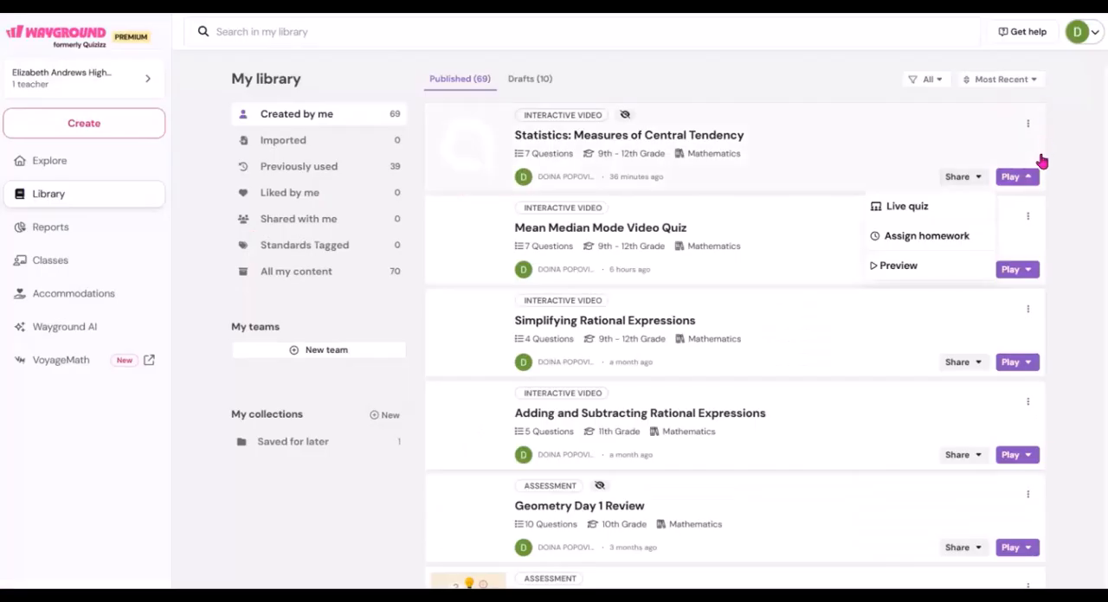
# Set up Statistics: Measures of Central Tendency as homework, with the start time on Friday August 8 at 09:00 AM
pyautogui.click(944, 237)
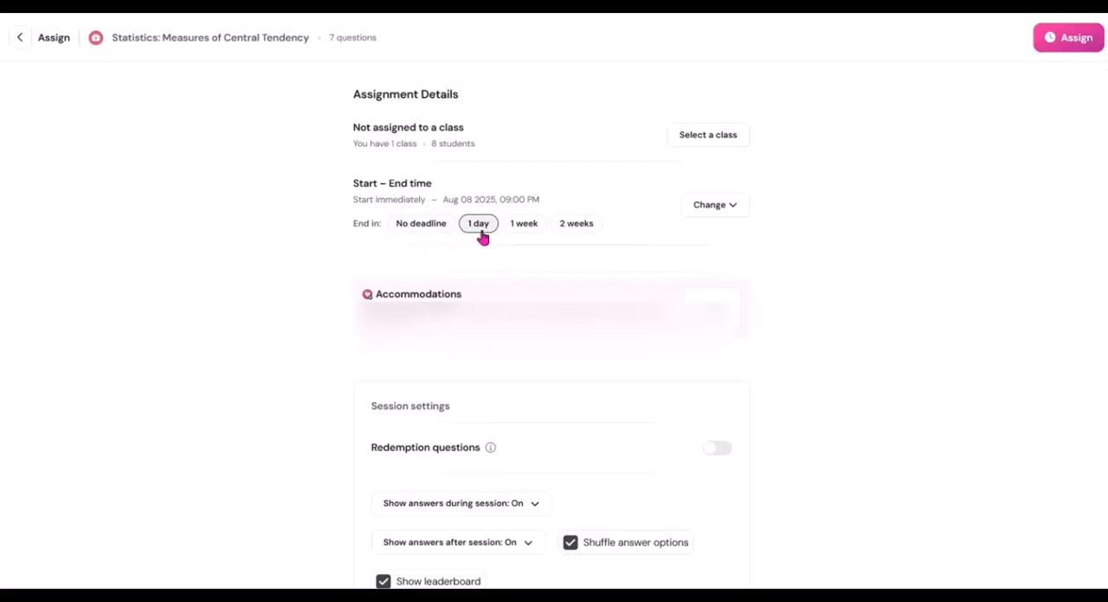
pyautogui.click(732, 206)
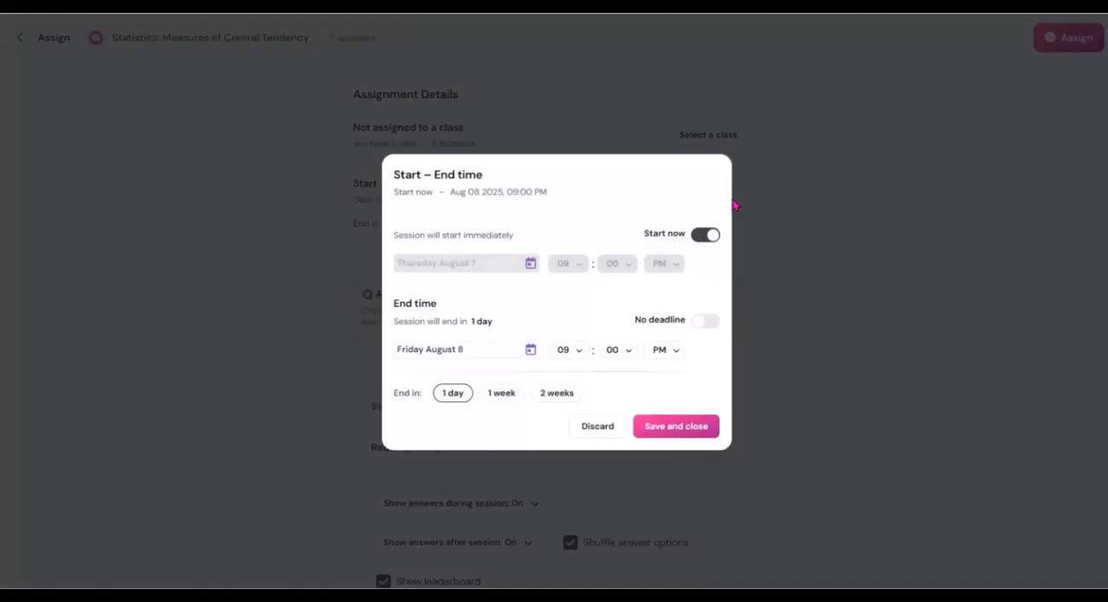
pyautogui.click(527, 268)
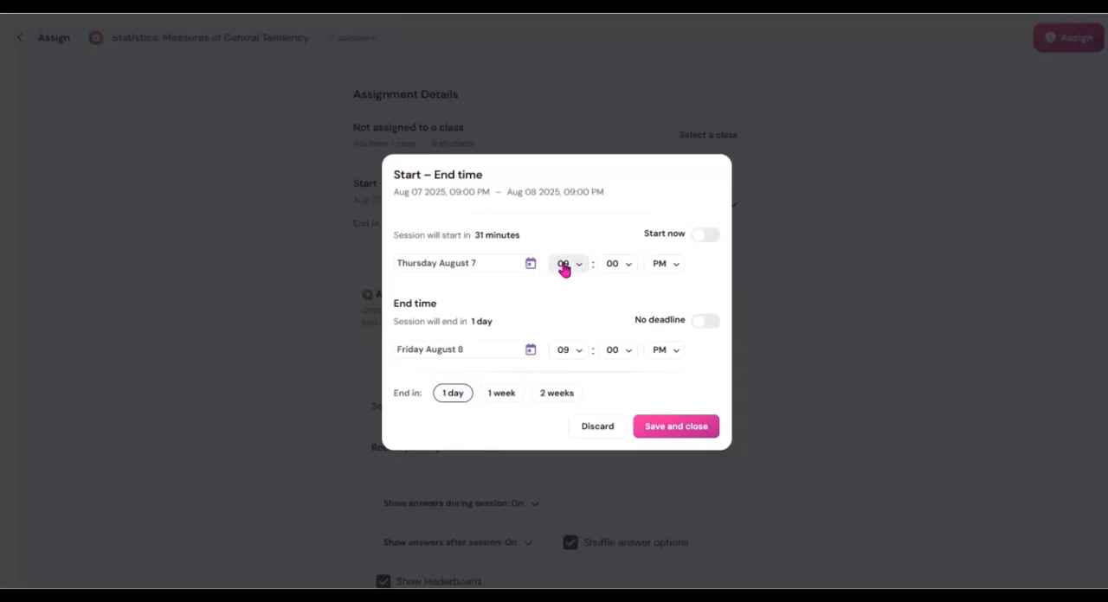
pyautogui.click(487, 266)
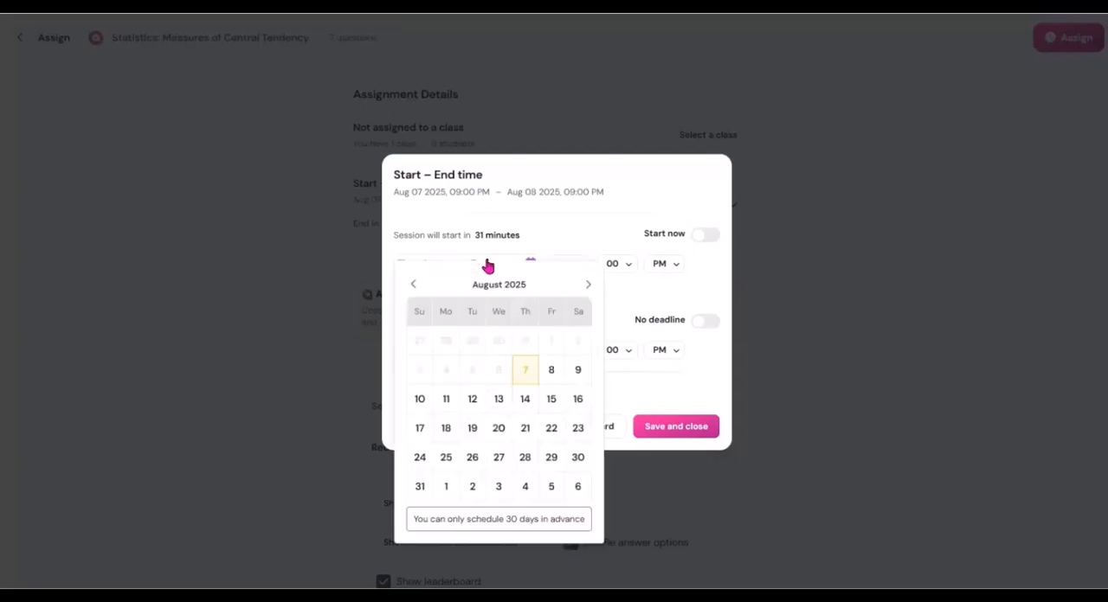
pyautogui.click(551, 370)
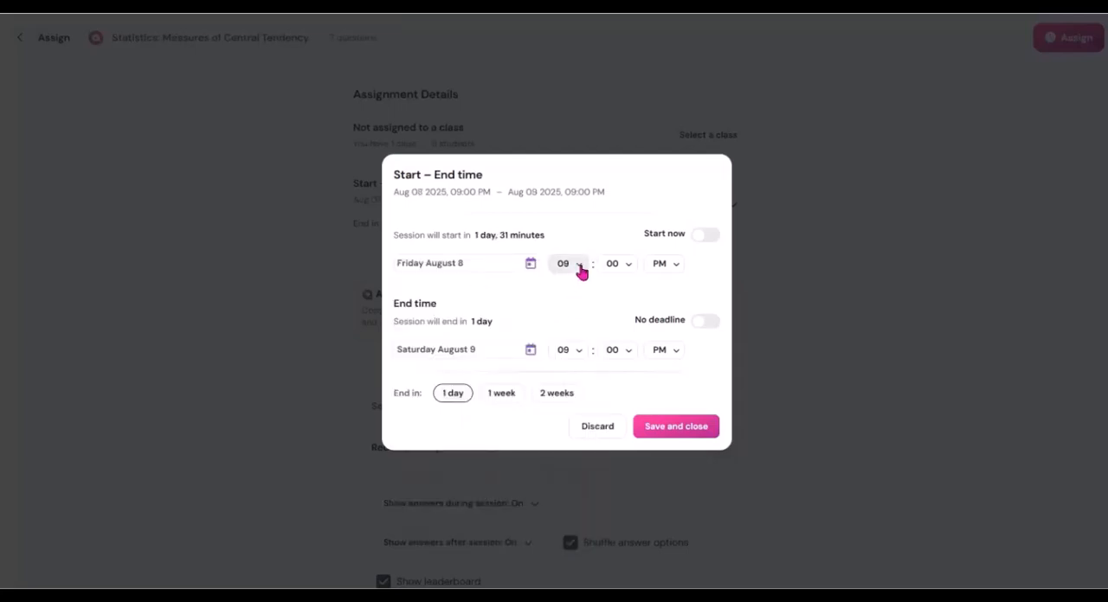
pyautogui.click(674, 269)
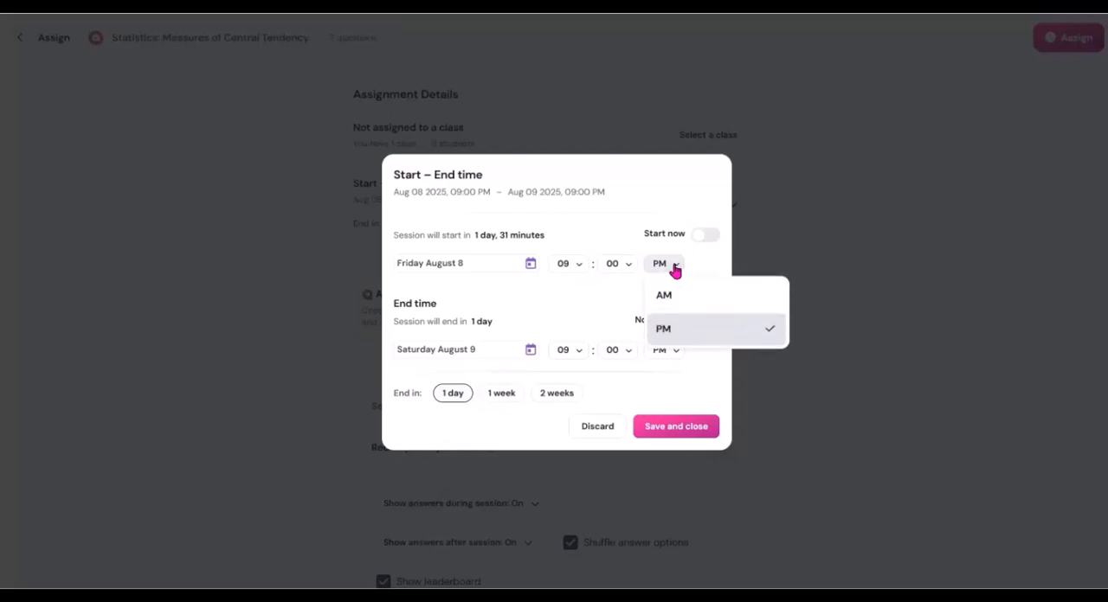
pyautogui.click(667, 296)
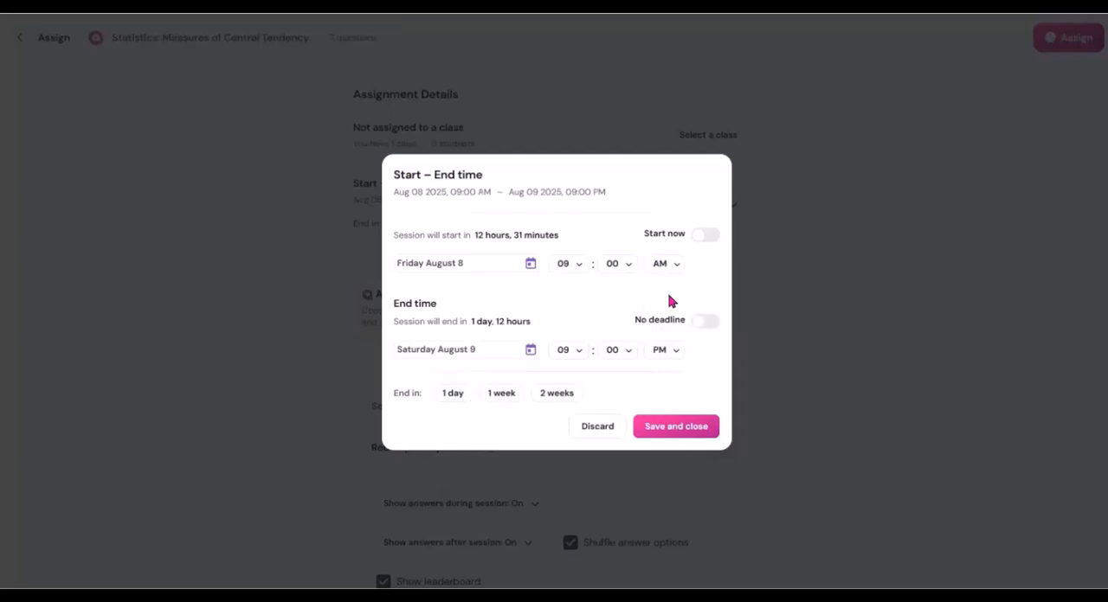
# Set the assignment's end time to Monday August 11 at 09:00 AM and save the schedule
pyautogui.click(531, 350)
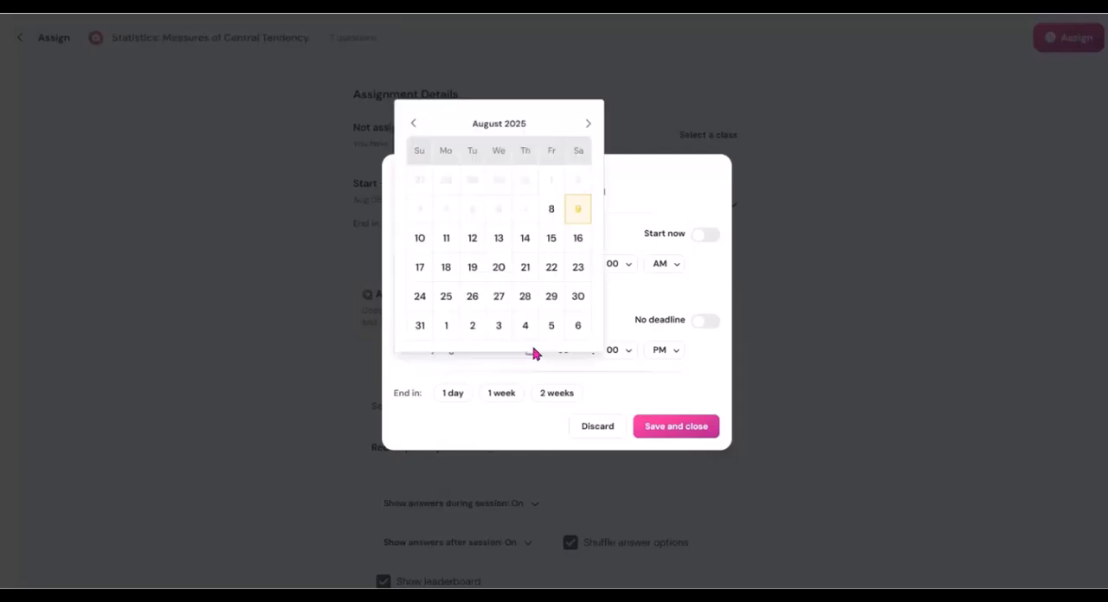
pyautogui.click(445, 239)
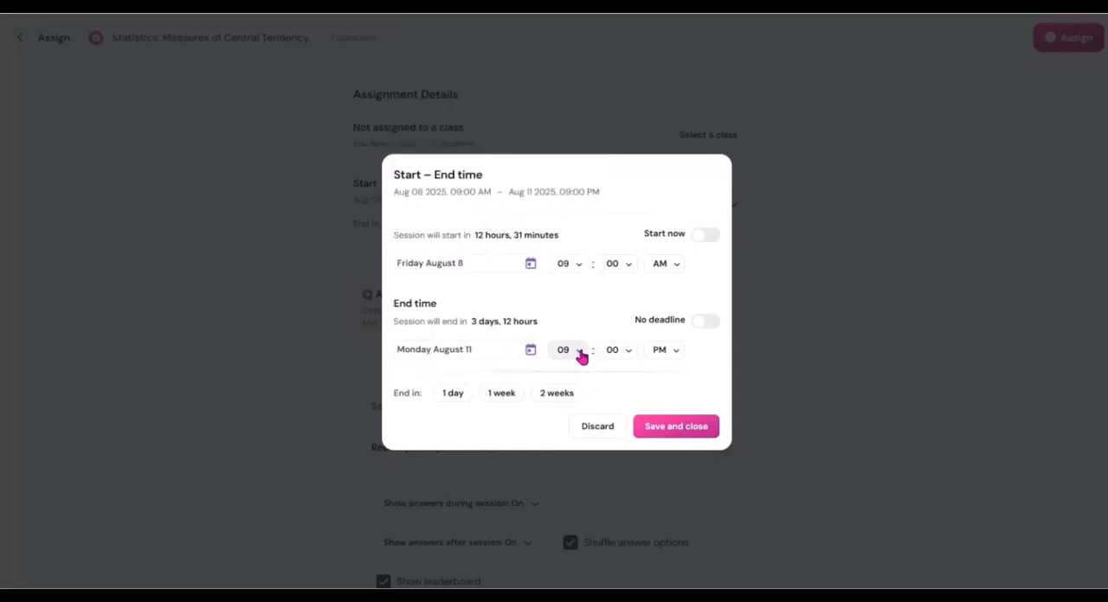
pyautogui.click(677, 350)
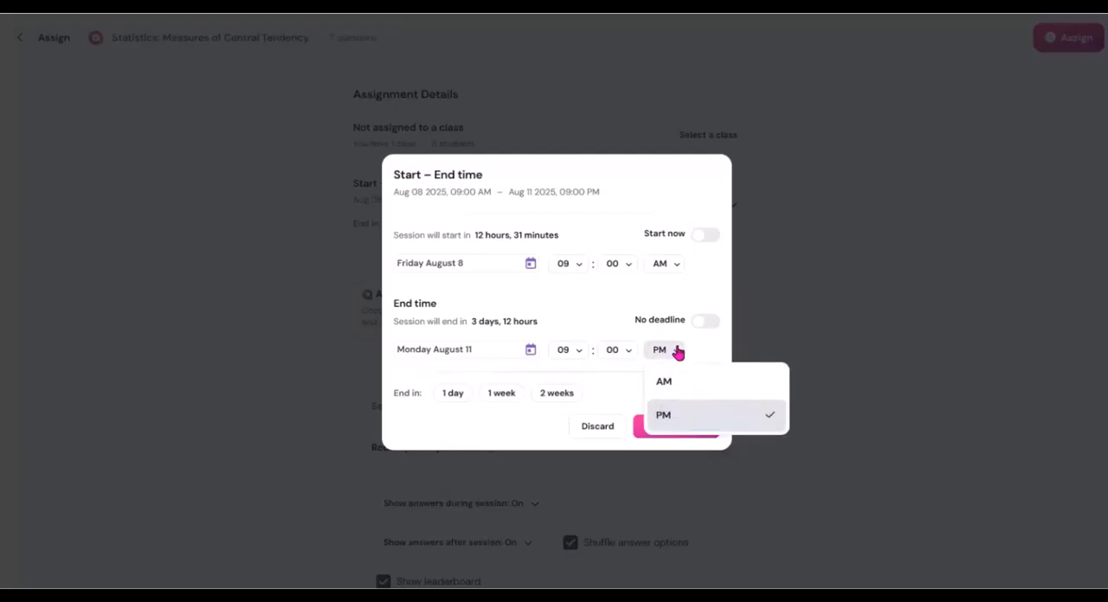
pyautogui.click(666, 381)
pyautogui.click(678, 429)
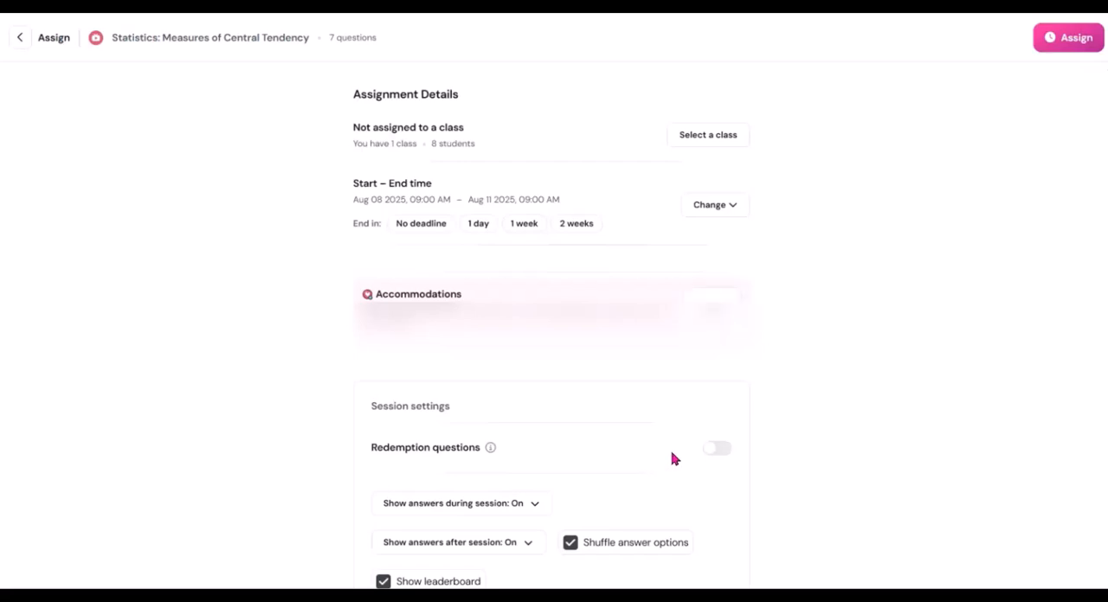
# Enable redemption questions, check the choices for showing answers during the session, and turn off the leaderboard
pyautogui.click(710, 455)
pyautogui.moveTo(491, 451)
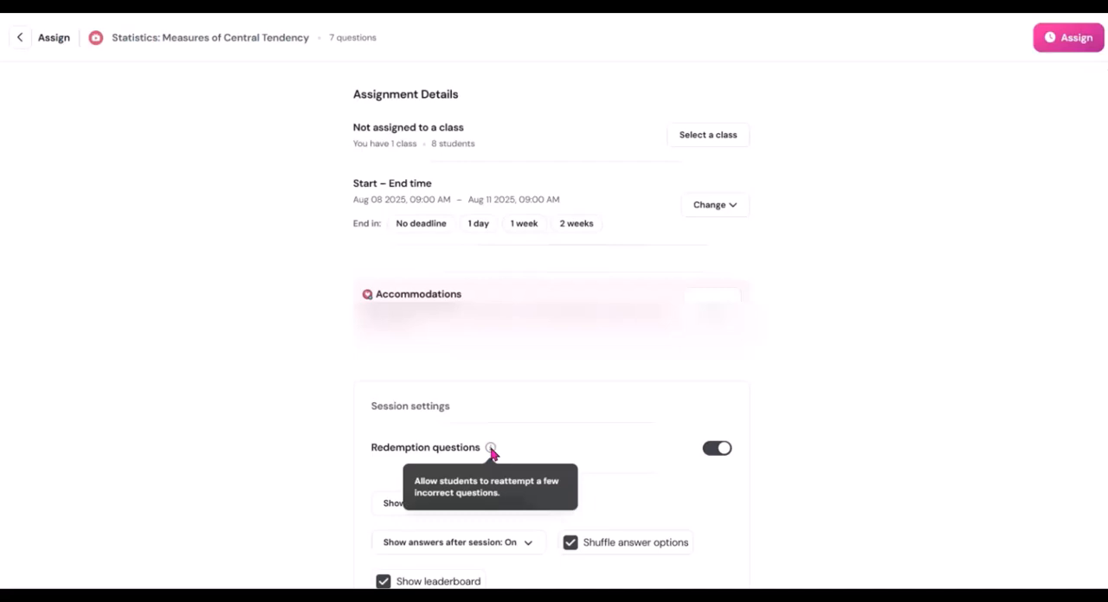
pyautogui.scroll(-2, 960, 455)
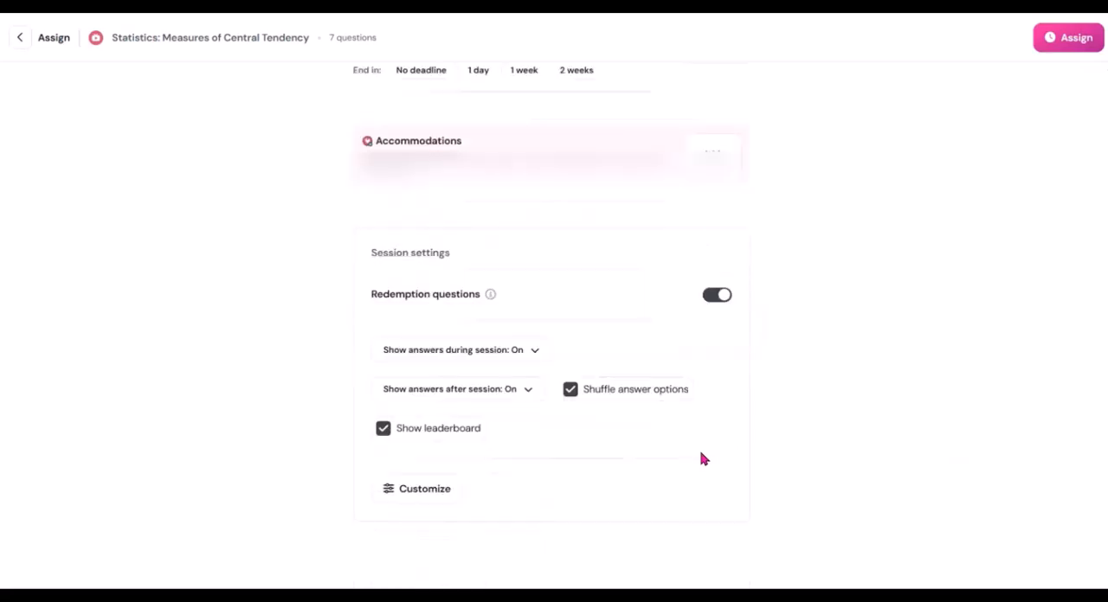
pyautogui.click(533, 355)
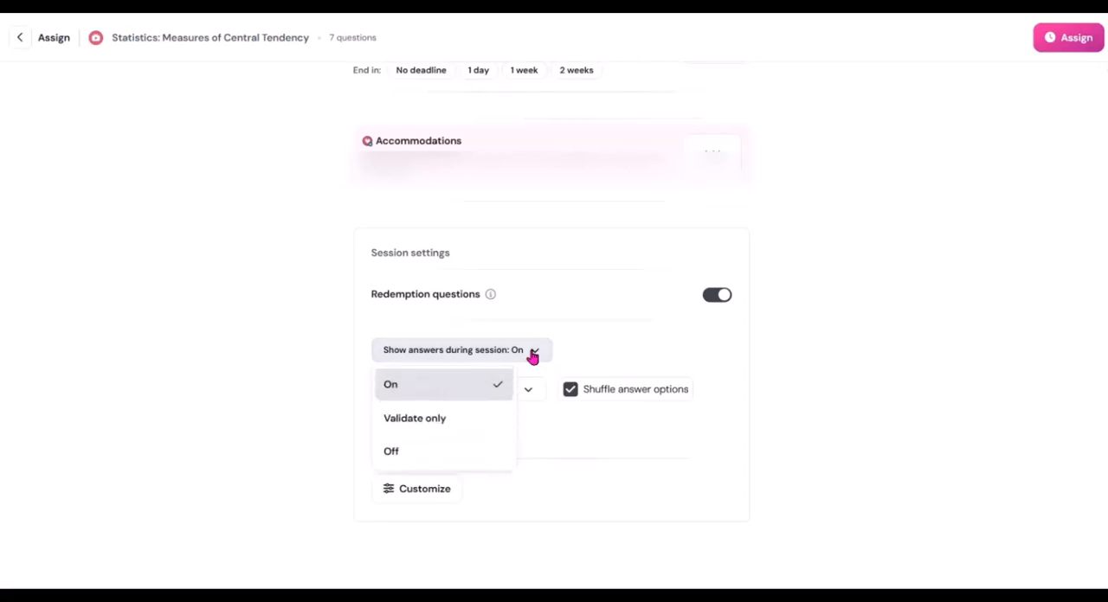
pyautogui.click(868, 412)
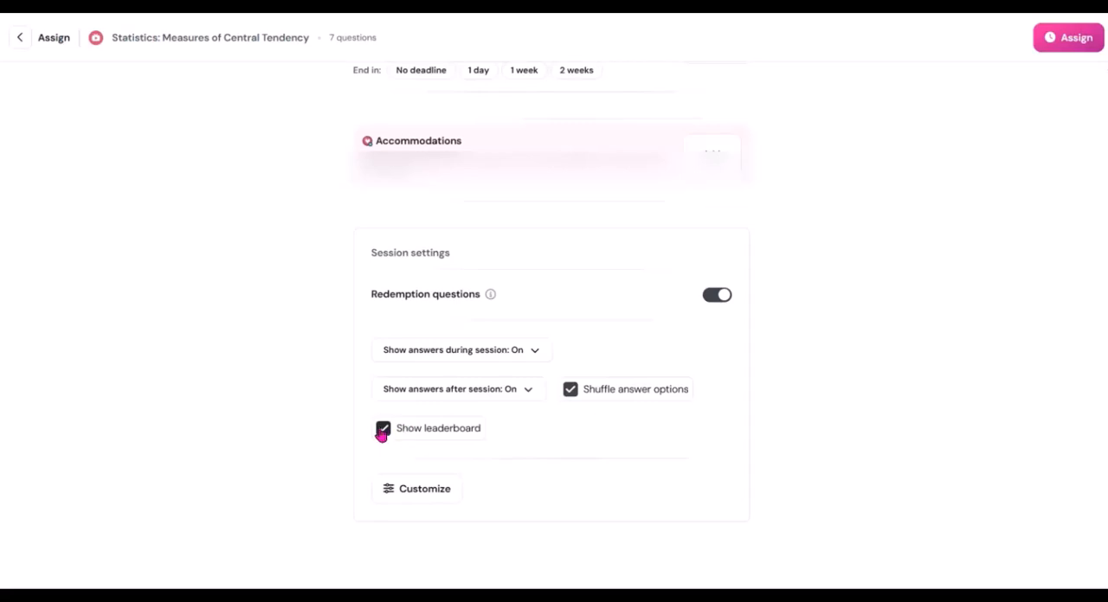
pyautogui.click(382, 430)
# Assign the scheduled quiz and copy its game link for sharing with students
pyautogui.click(1063, 37)
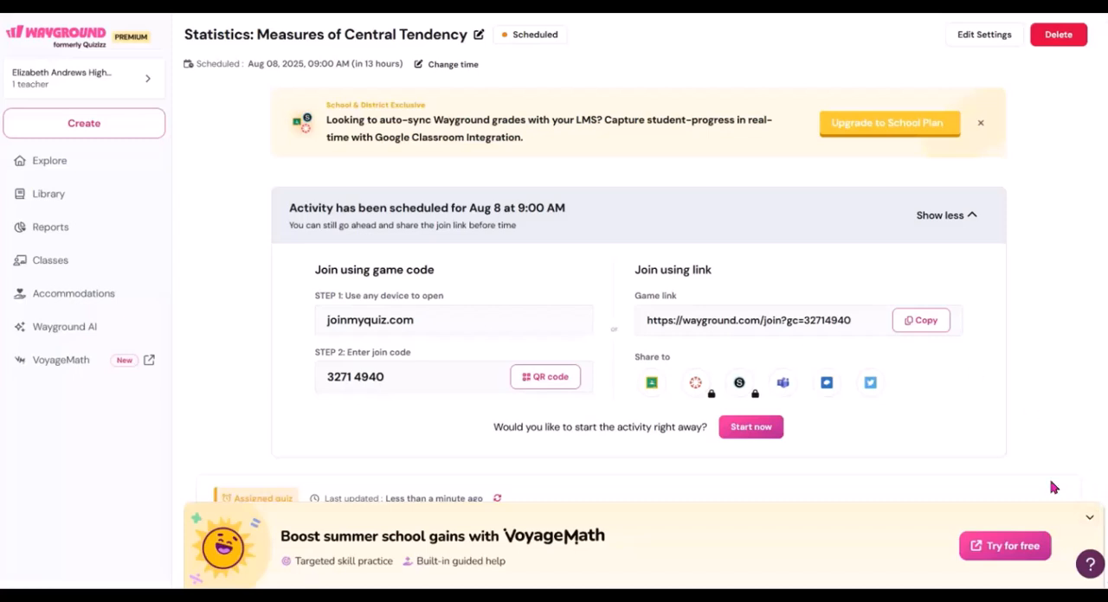
pyautogui.click(937, 327)
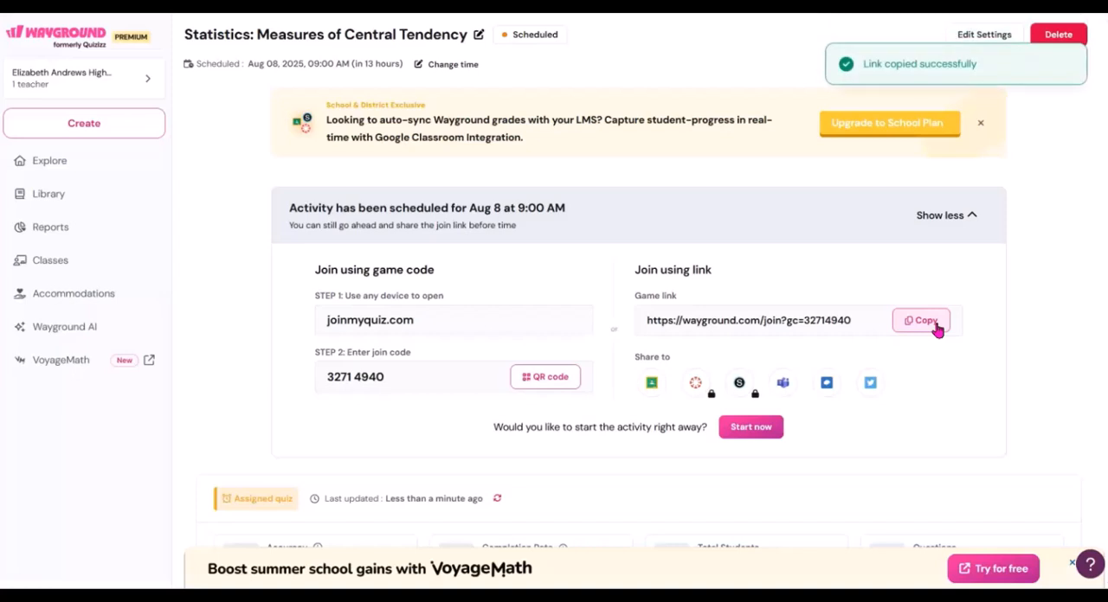